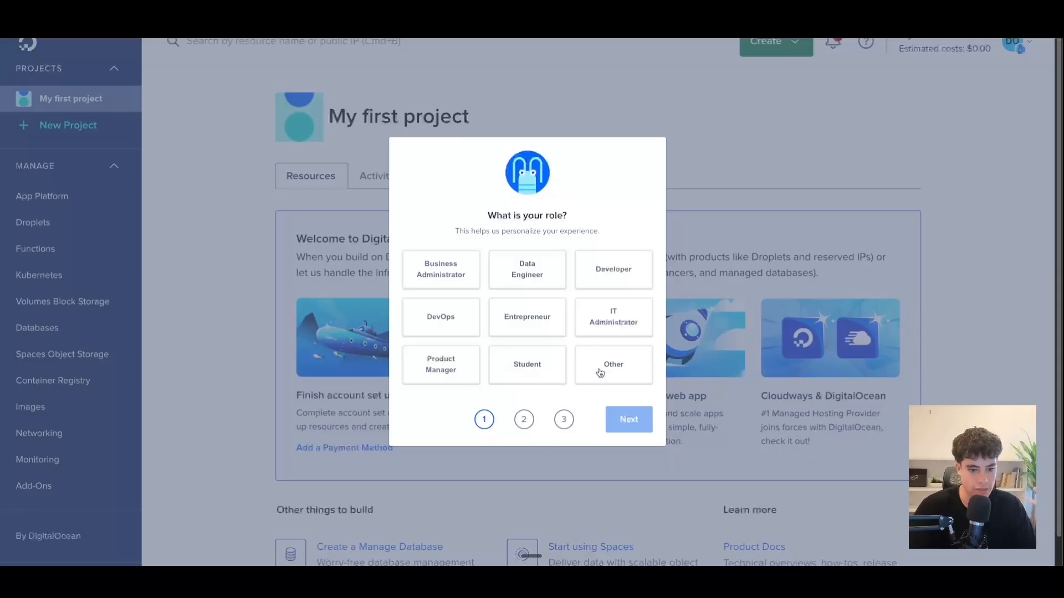
Answer the survey: Other role, AI or machine learning, bare metal GPUs, 6-10 teammates.
left_click(599, 370)
left_click(619, 418)
left_click(497, 316)
left_click(465, 355)
left_click(565, 355)
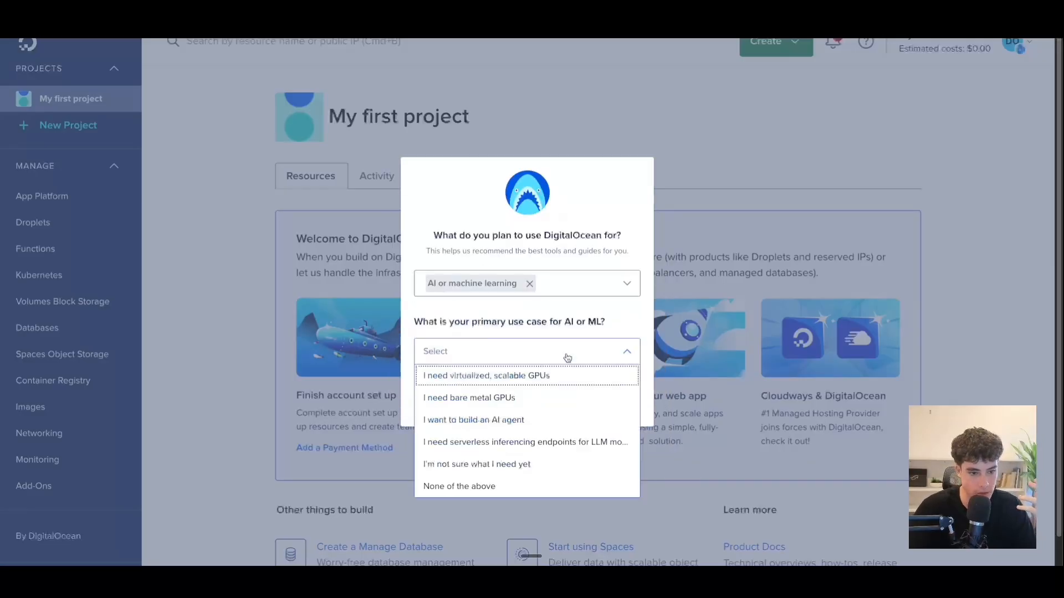
left_click(612, 396)
left_click(612, 399)
left_click(533, 328)
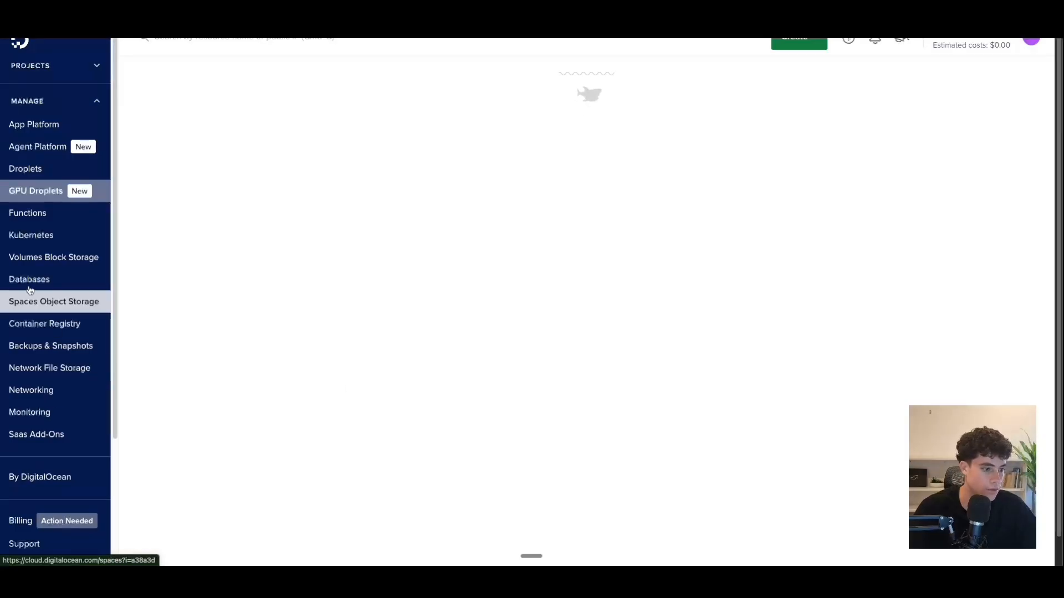
Look over the GPU Droplets page and check the account menu.
scroll(53, 366, "down", 3)
scroll(55, 360, "up", 3)
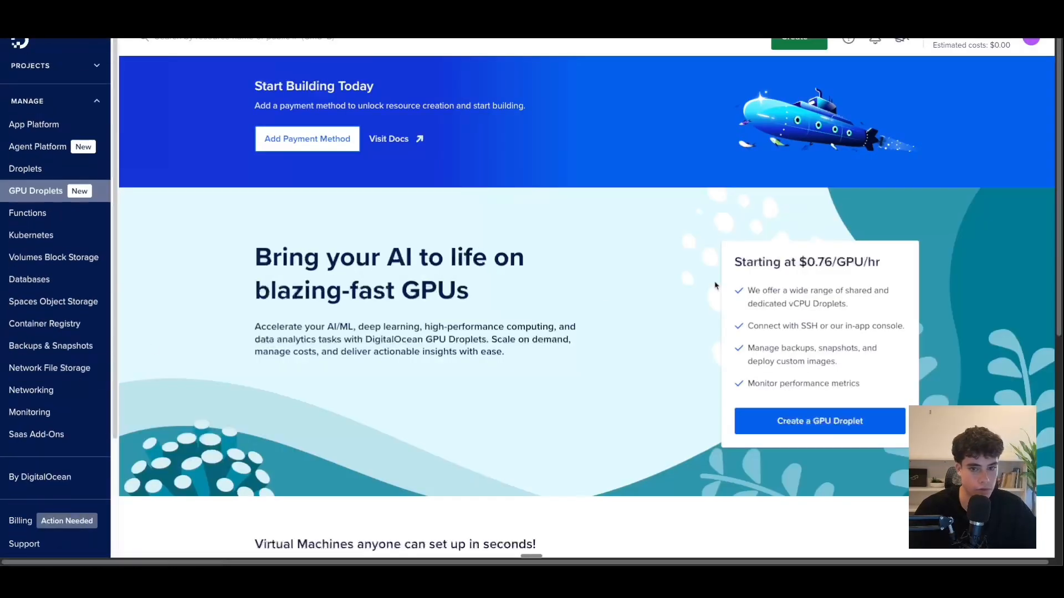
left_click(1046, 42)
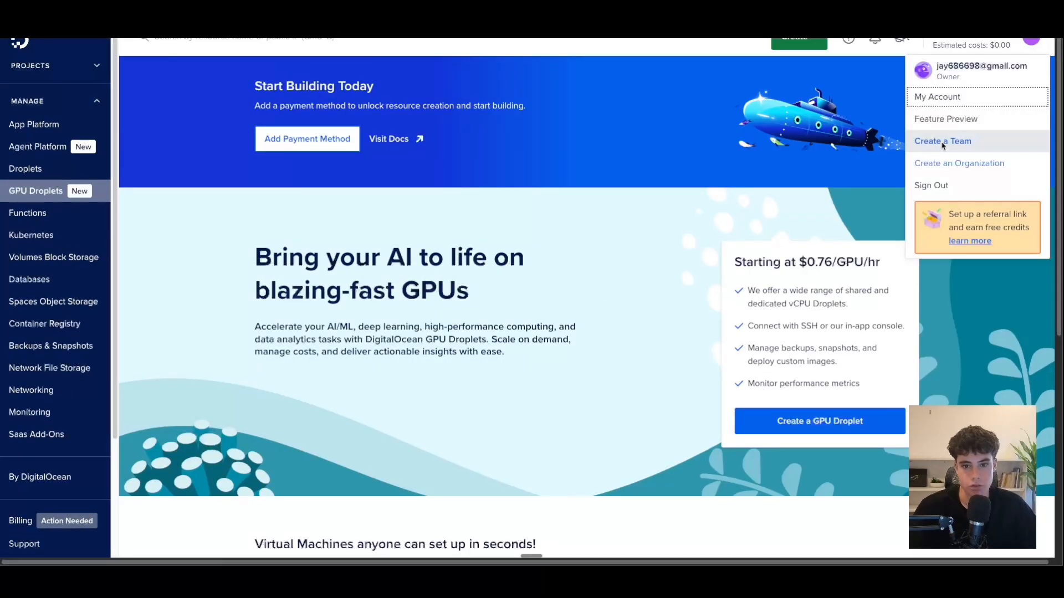
left_click(682, 147)
scroll(635, 246, "down", 3)
scroll(630, 245, "up", 3)
scroll(629, 245, "down", 5)
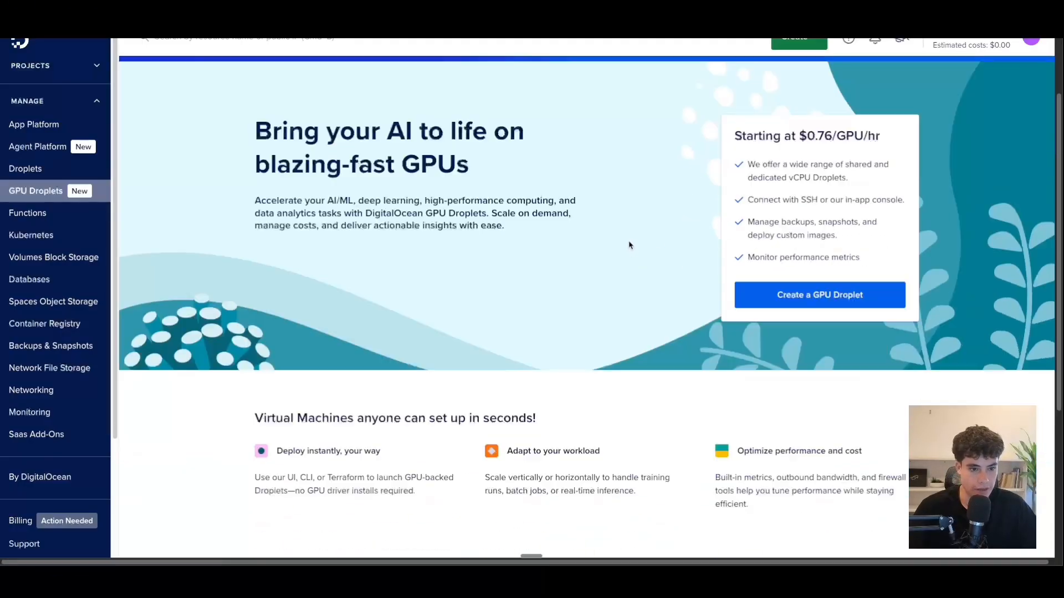
scroll(628, 240, "up", 6)
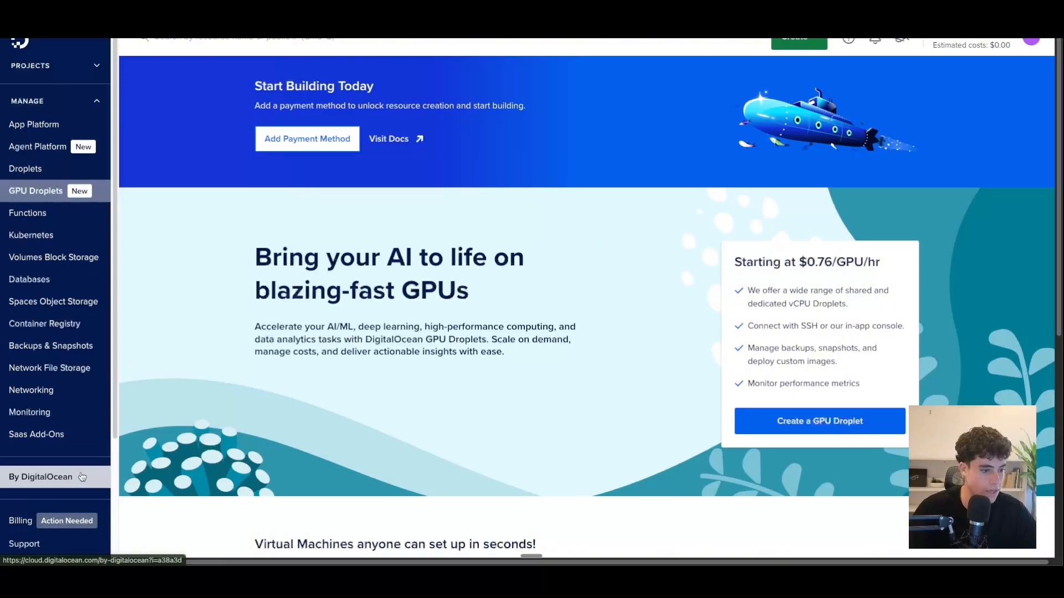
scroll(47, 482, "down", 3)
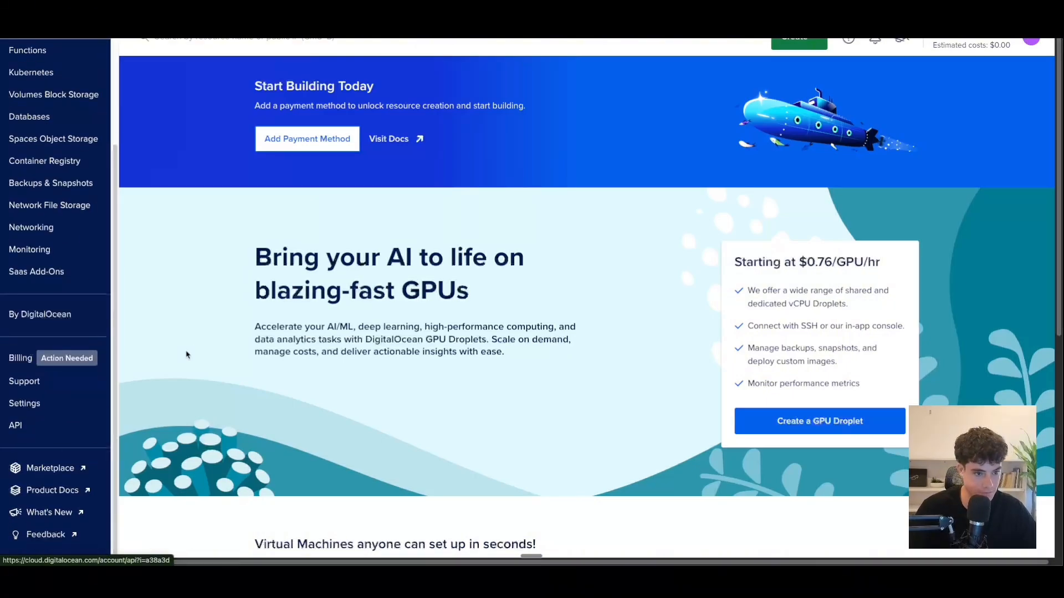
left_click(1043, 42)
left_click(854, 91)
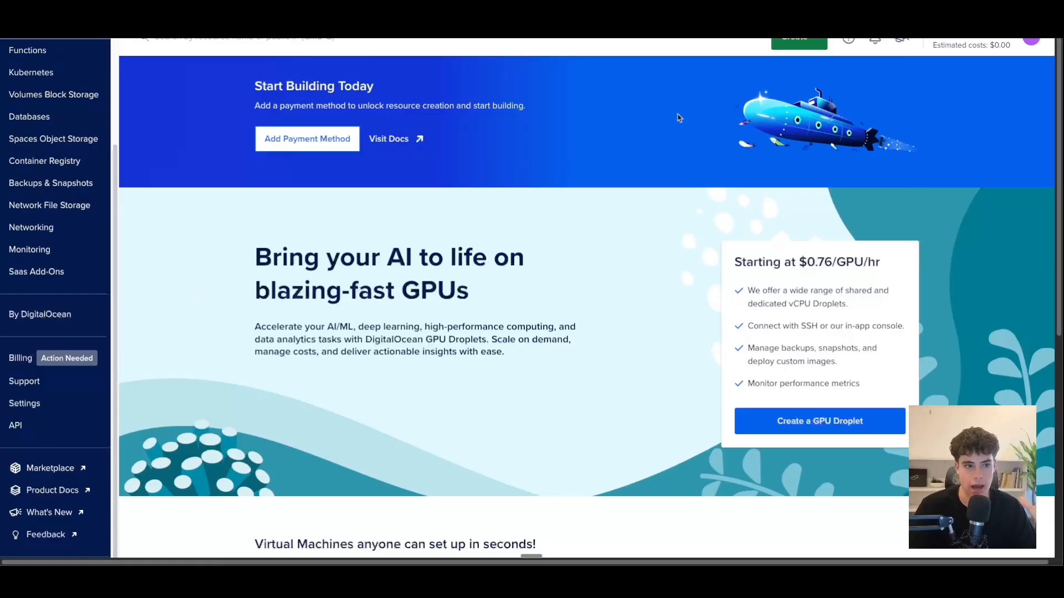
Add a payment method so the $200, 59-day free trial credit becomes active.
left_click(302, 140)
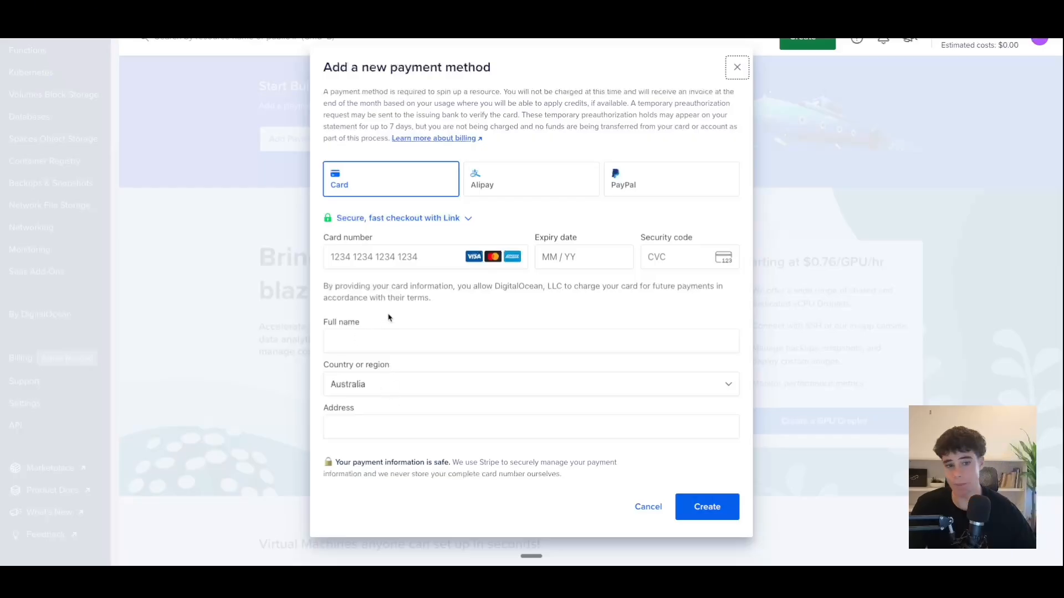
left_click(737, 67)
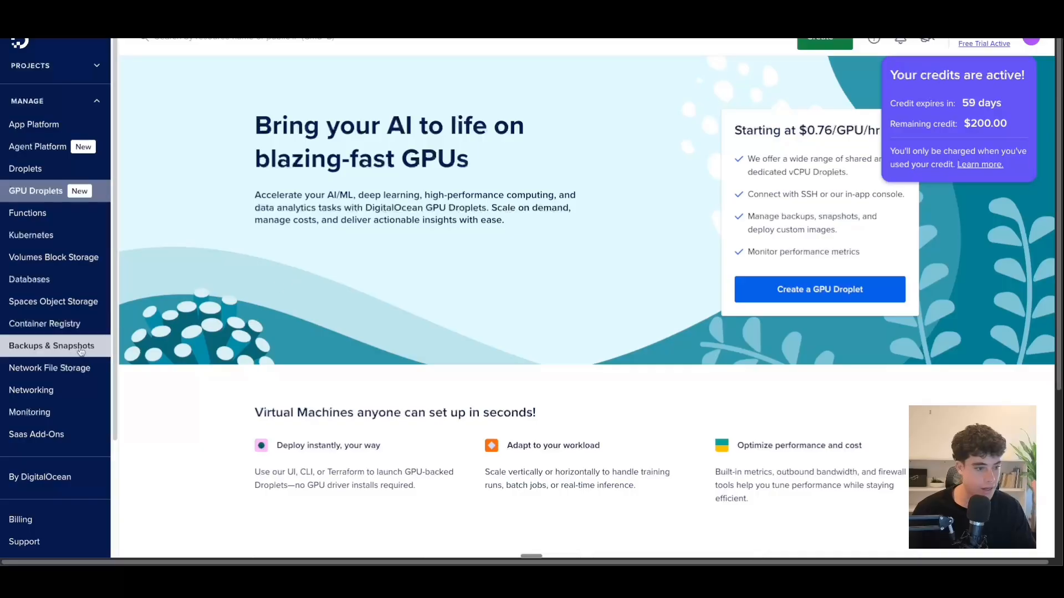
Accept cookies in Marketplace and start a Droplet from the n8n 1-Click app.
scroll(55, 346, "down", 3)
left_click(54, 472)
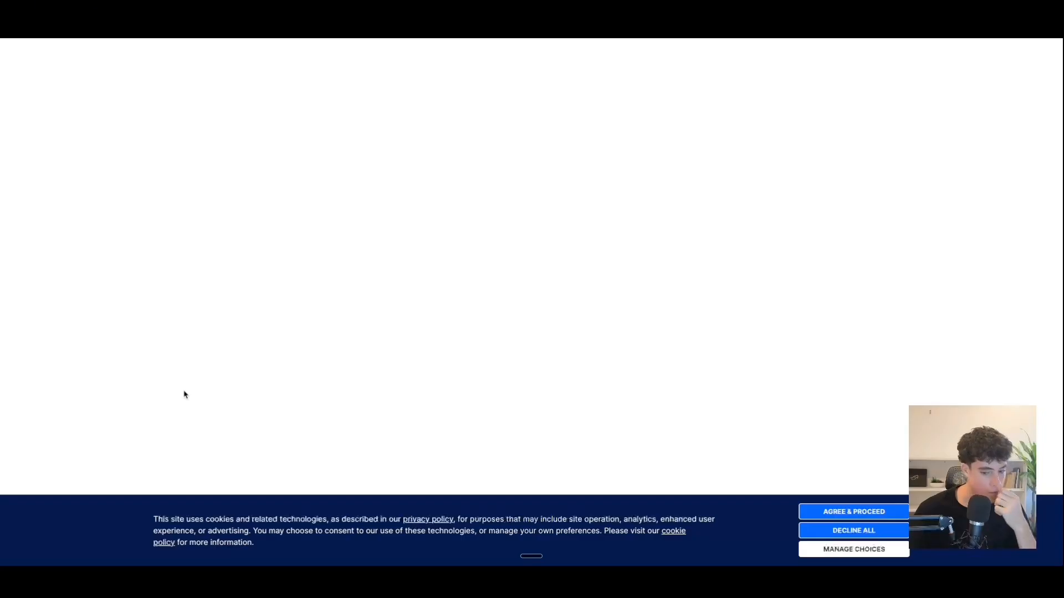
left_click(853, 511)
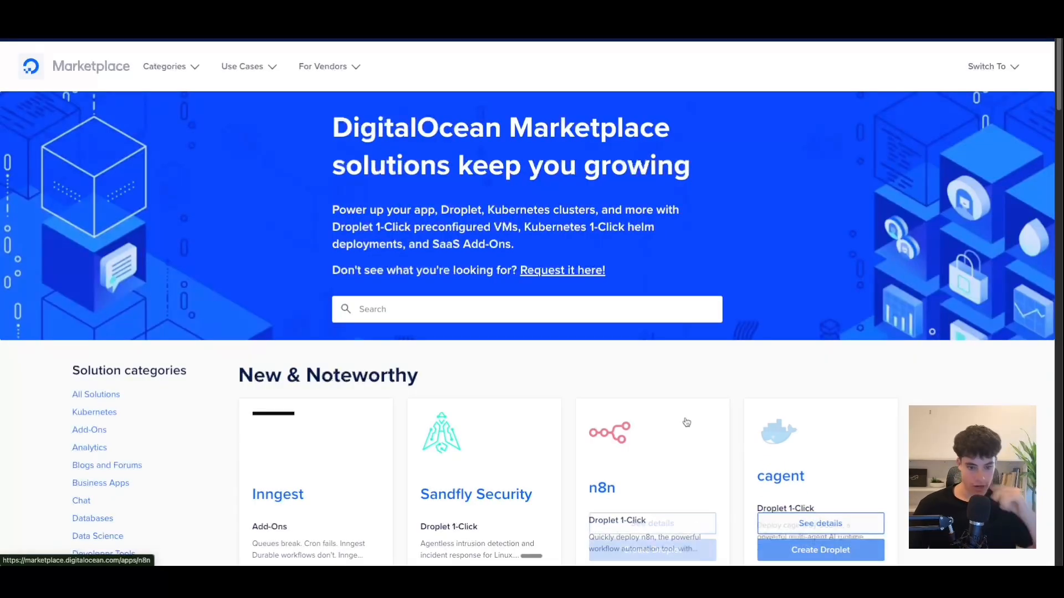
scroll(683, 394, "down", 2)
left_click(651, 428)
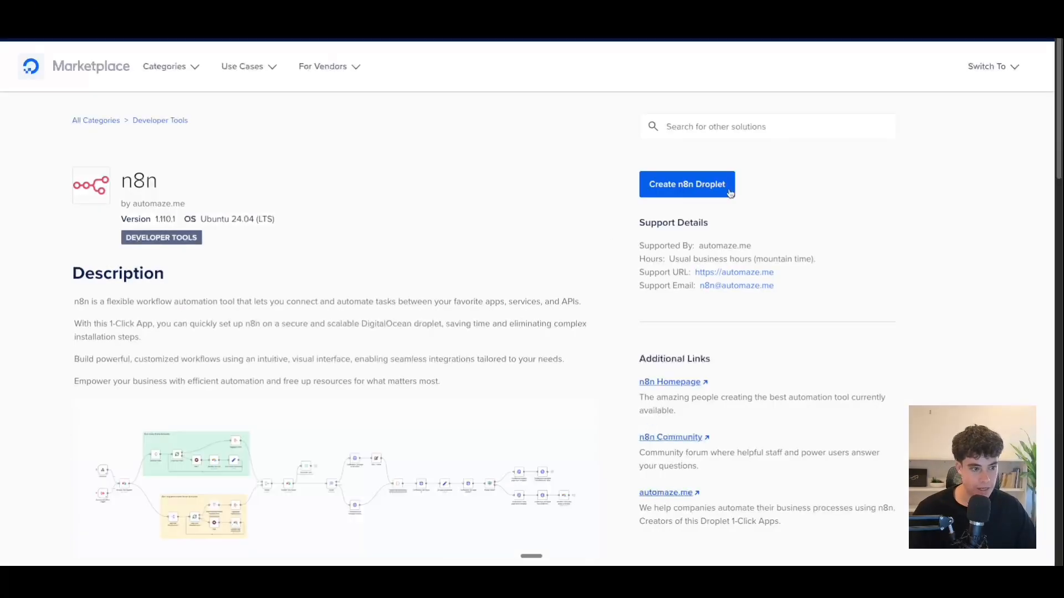
left_click(686, 183)
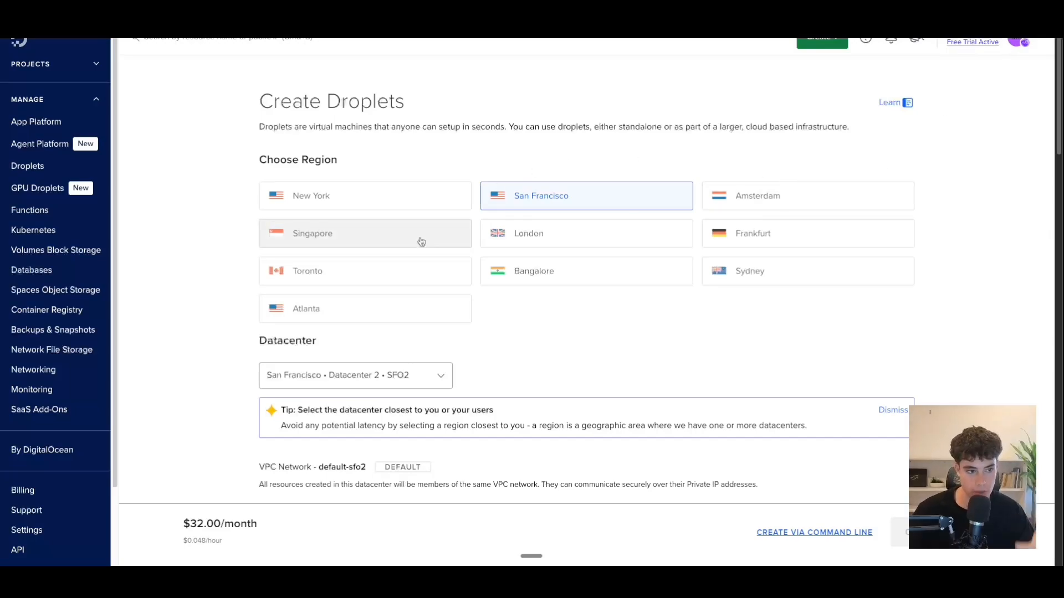
Choose the Sydney region and the Basic Regular SSD $6/mo plan (1 GB, 1 CPU, 25 GB).
left_click(746, 272)
scroll(427, 332, "down", 4)
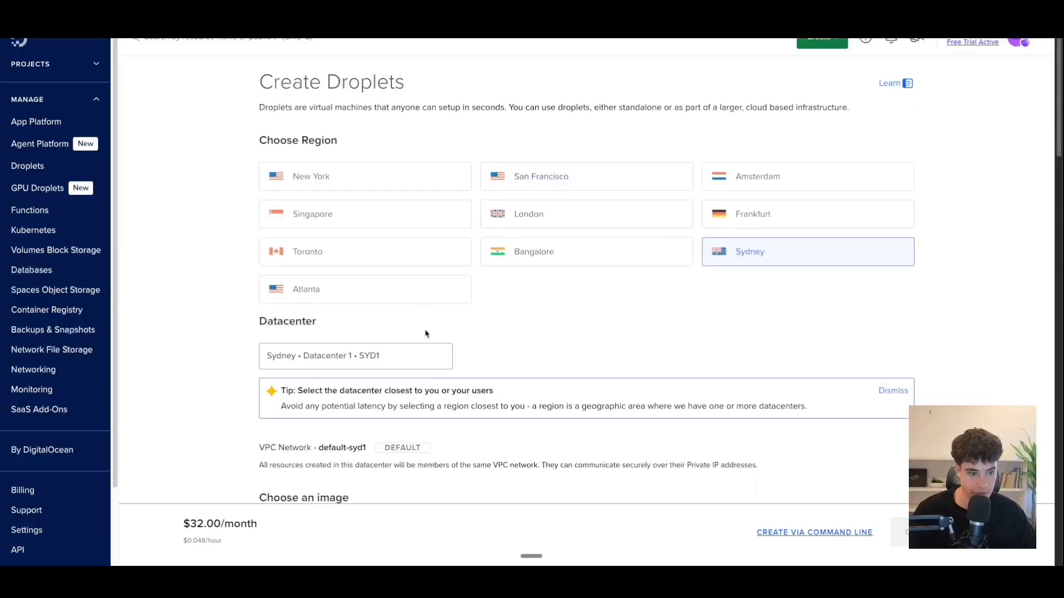
scroll(443, 302, "down", 3)
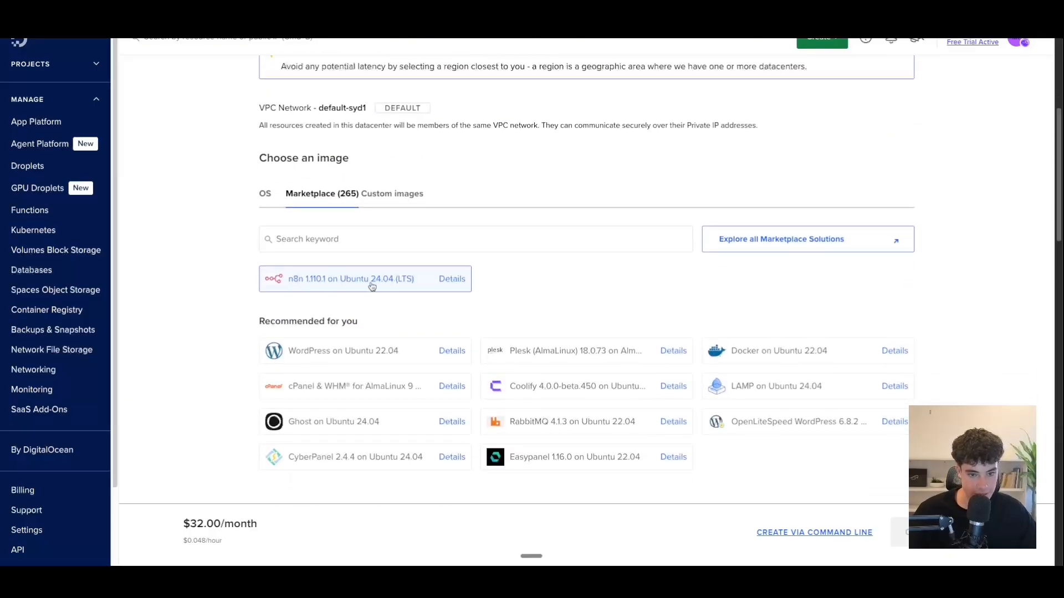
scroll(374, 281, "down", 5)
scroll(380, 274, "down", 3)
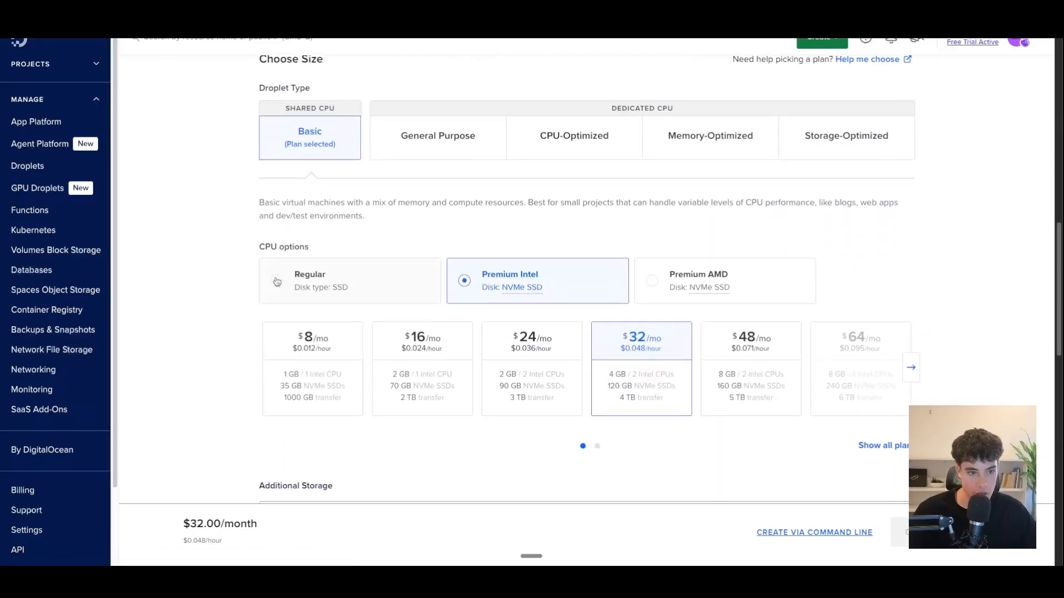
left_click(277, 282)
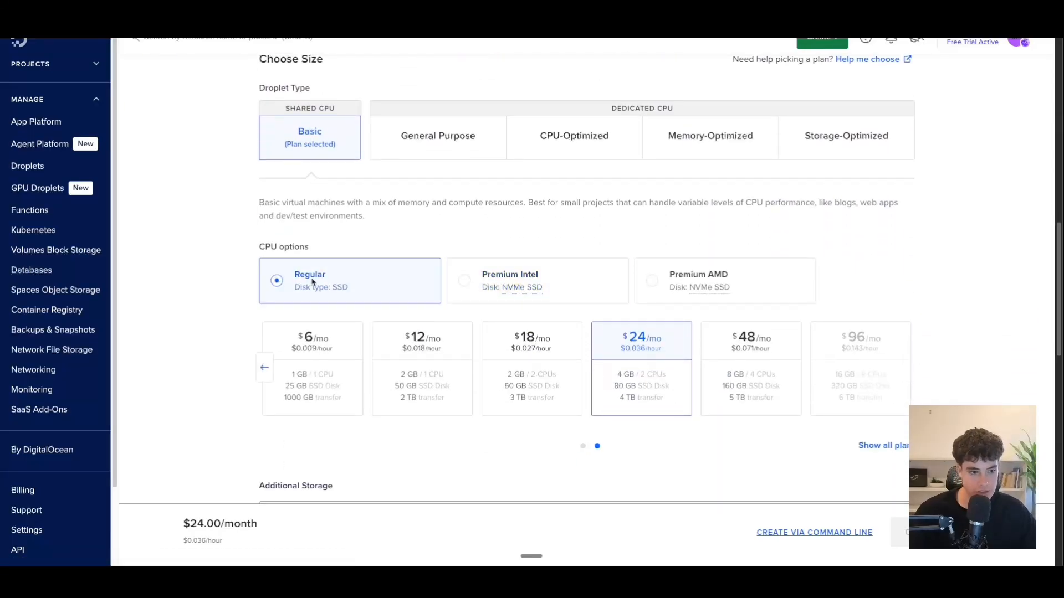
left_click(314, 369)
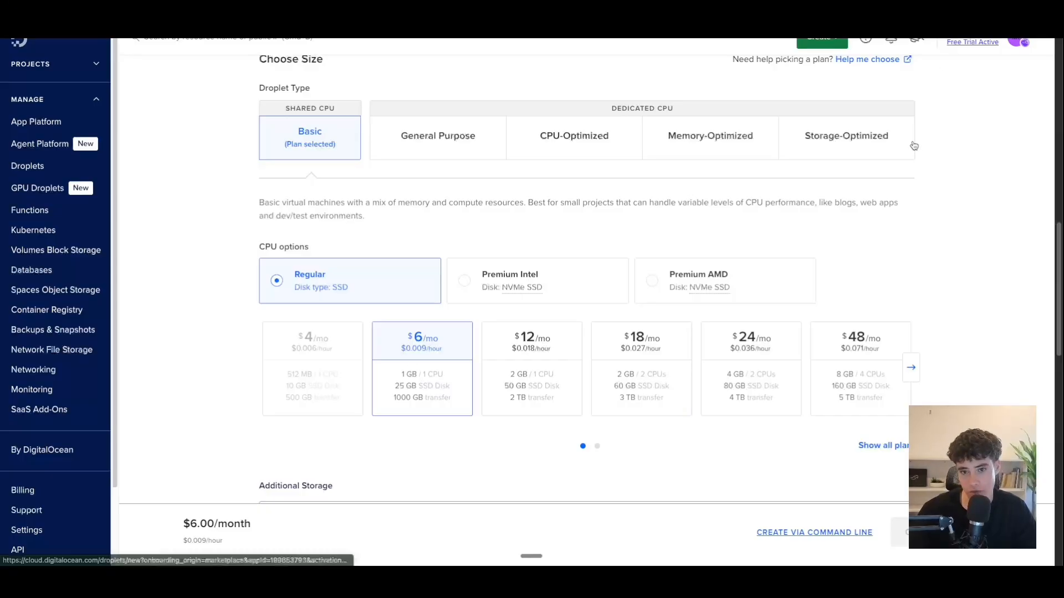
scroll(431, 275, "down", 1)
scroll(431, 275, "up", 4)
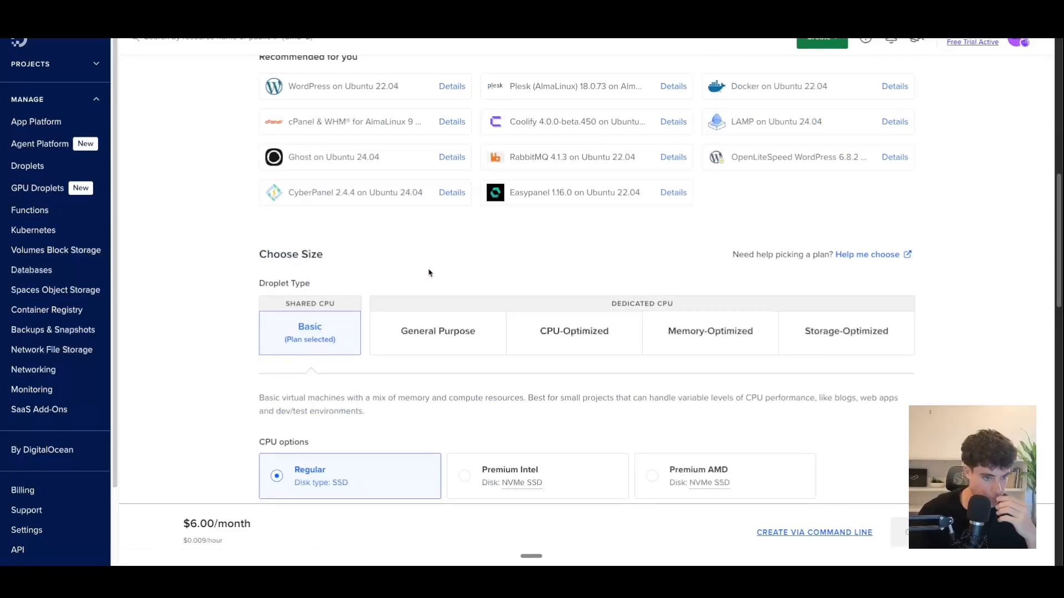
Paste a root password and create the n8n Droplet in SYD1.
scroll(430, 269, "down", 7)
scroll(397, 187, "down", 6)
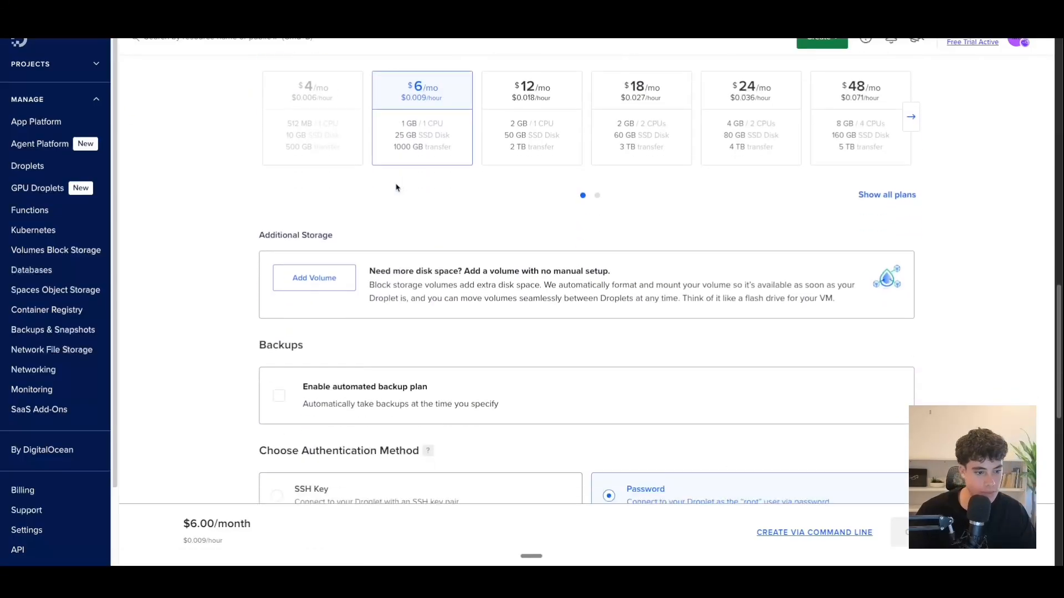
left_click(385, 325)
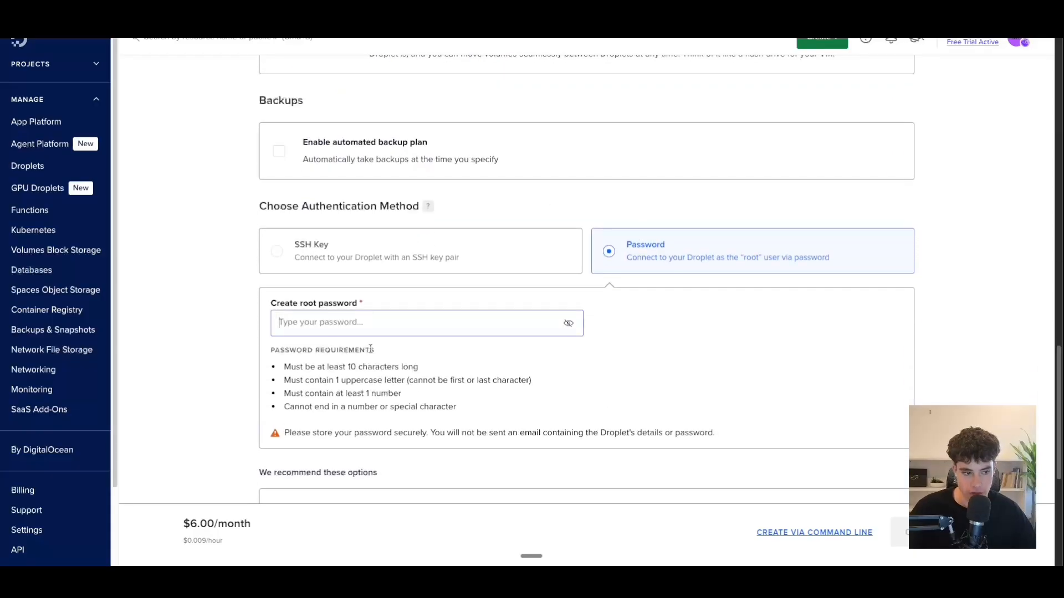
left_click_drag(276, 353, 466, 416)
left_click(373, 342)
left_click(370, 337)
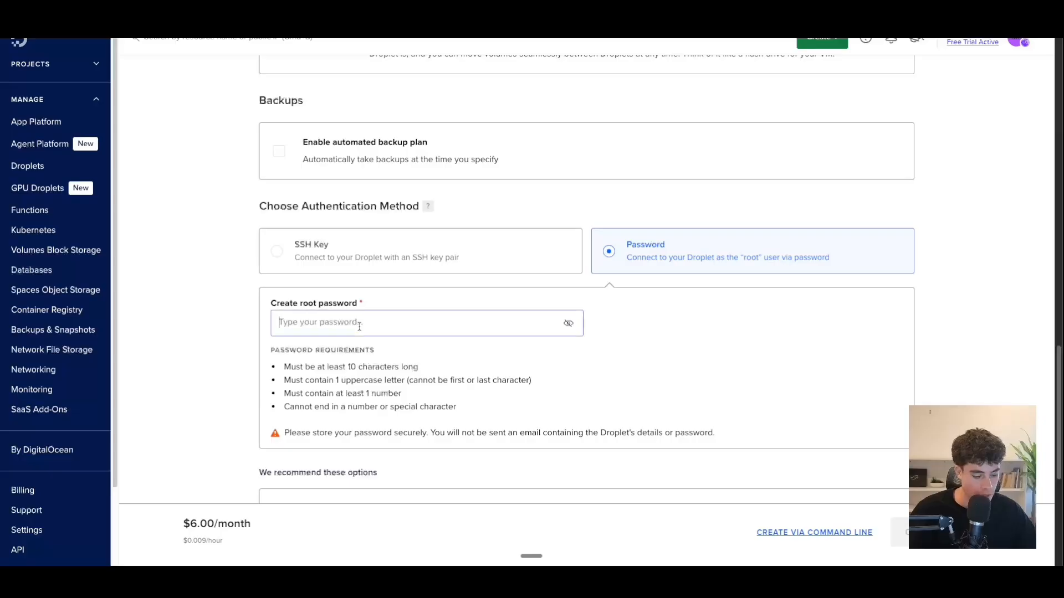
key("ctrl+v")
scroll(498, 374, "down", 6)
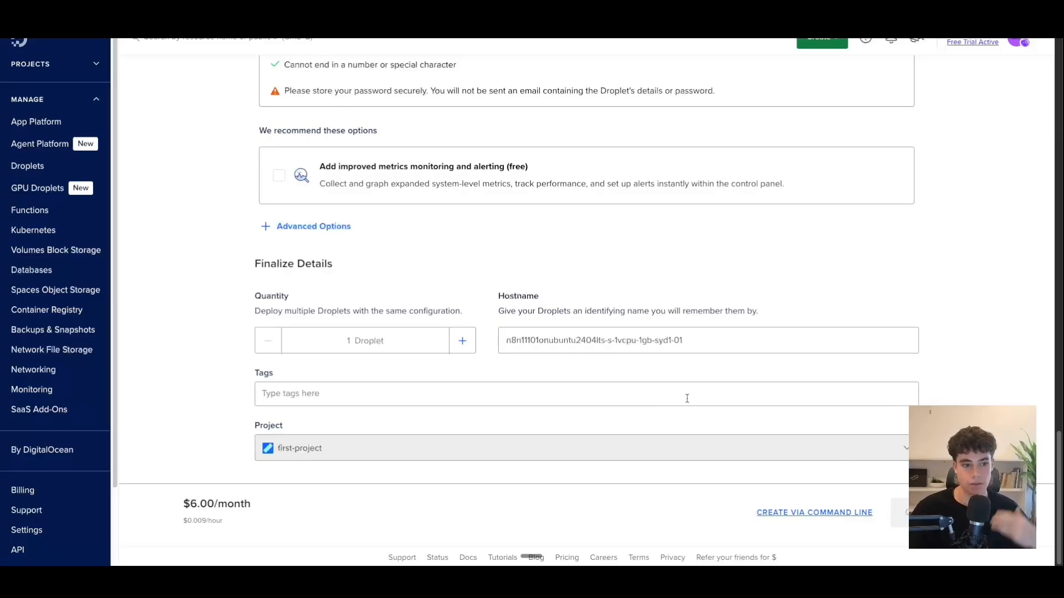
left_click(912, 178)
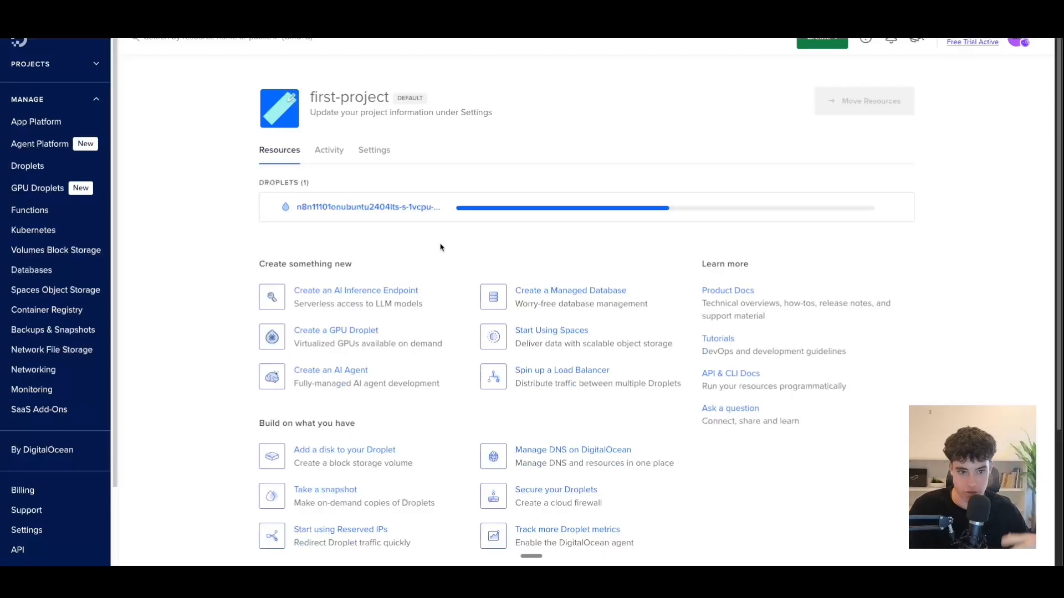
Open the n8n Droplet's details to find IPv4 170.64.178.30, then go to Cloudflare DNS.
left_click(388, 207)
left_click(263, 81)
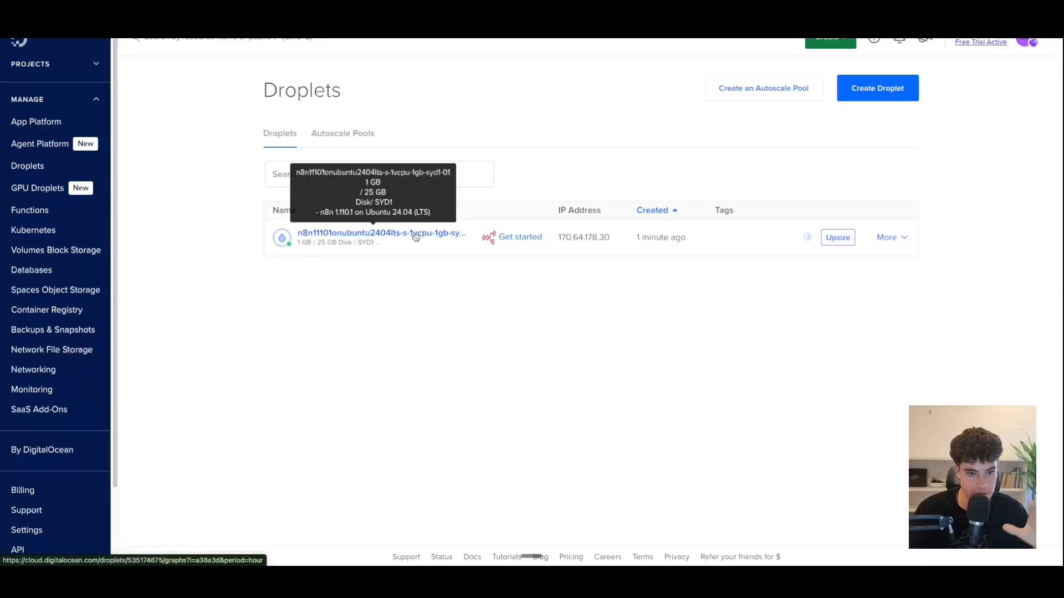
left_click(416, 238)
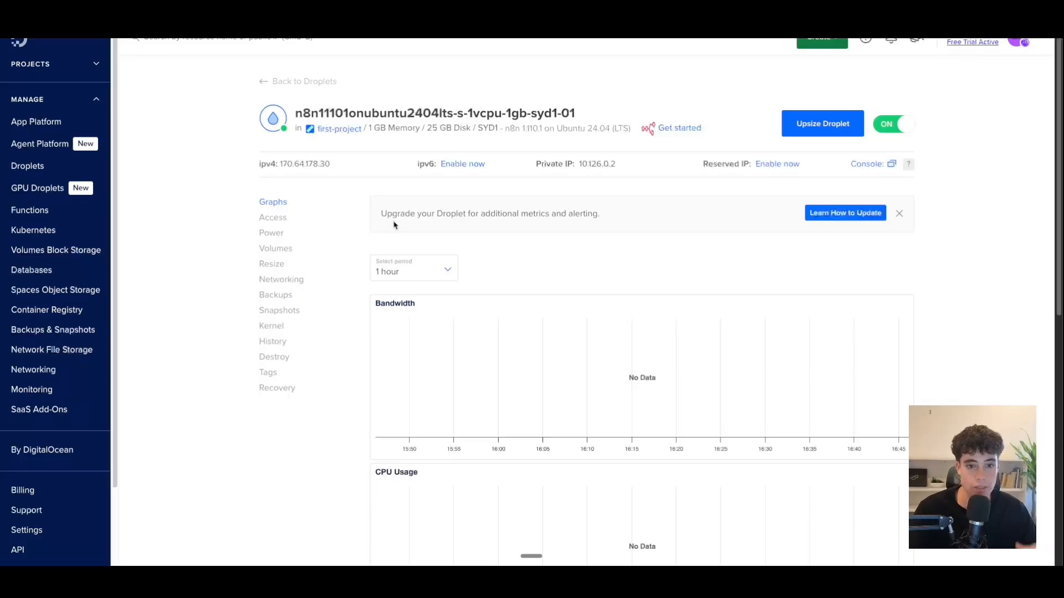
key("ctrl+Left")
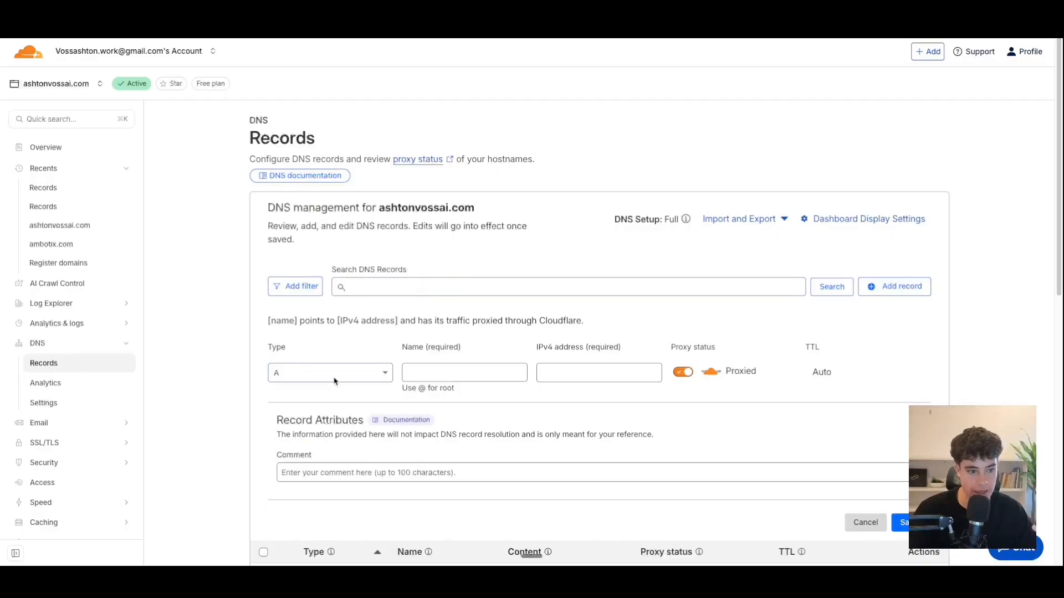
Start a DNS-only A record named n8n in Cloudflare.
left_click(688, 374)
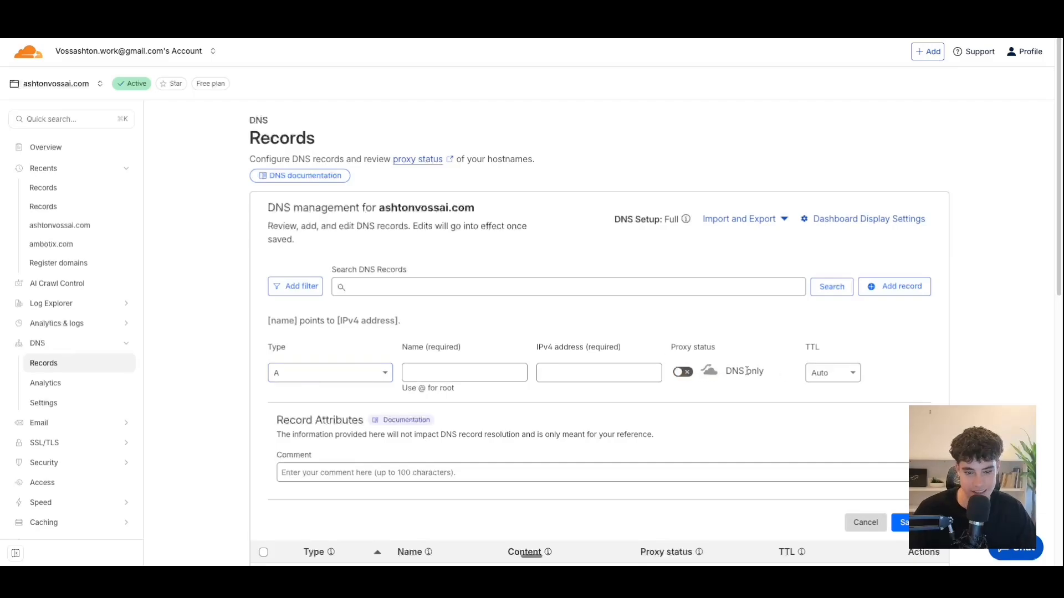
left_click(310, 375)
left_click(323, 406)
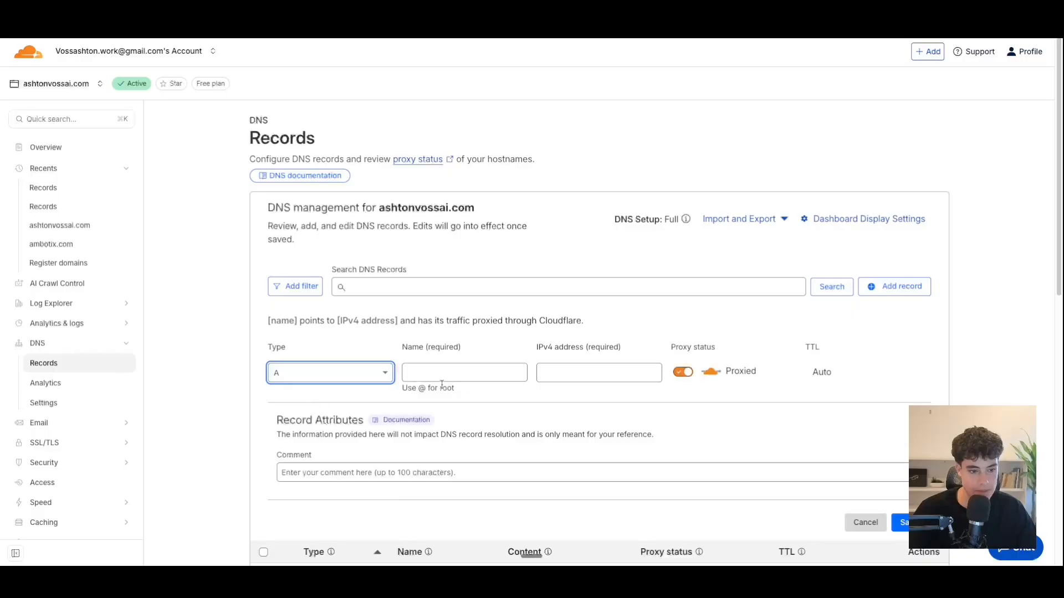
left_click(443, 373)
left_click(688, 374)
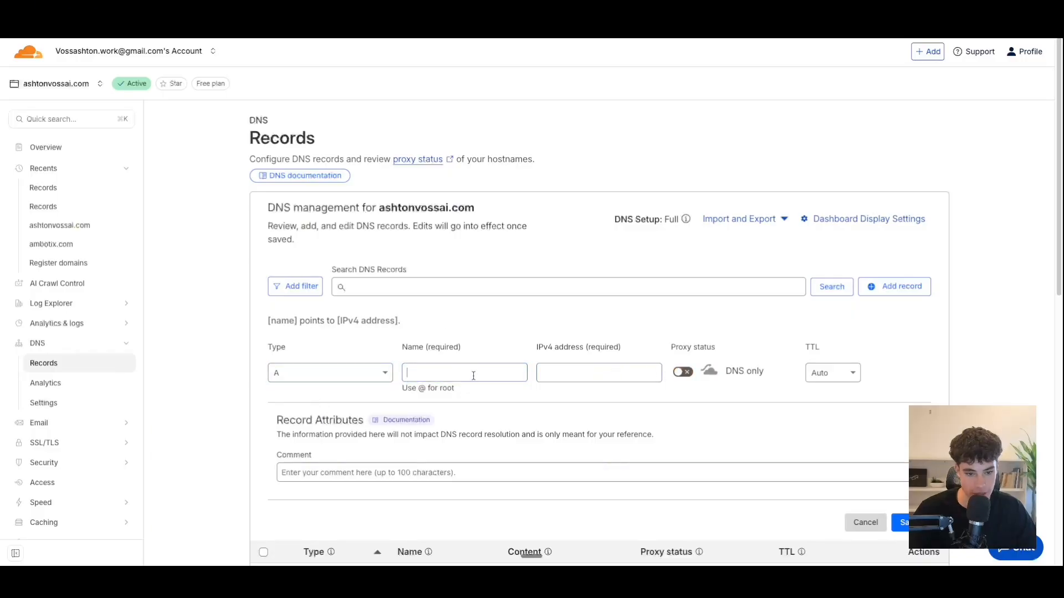
left_click(473, 373)
type("n8n")
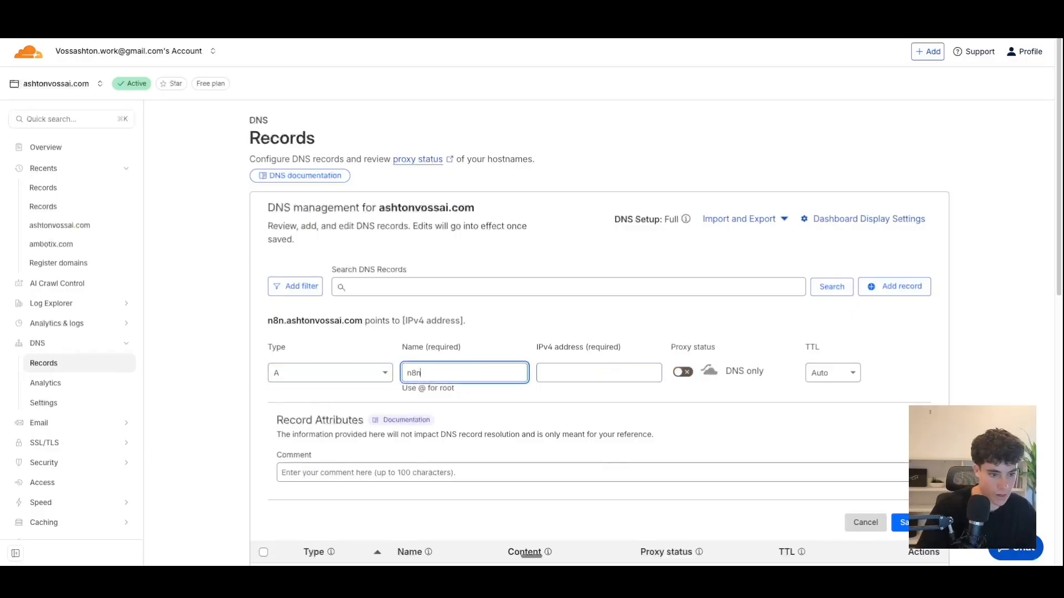
left_click(571, 366)
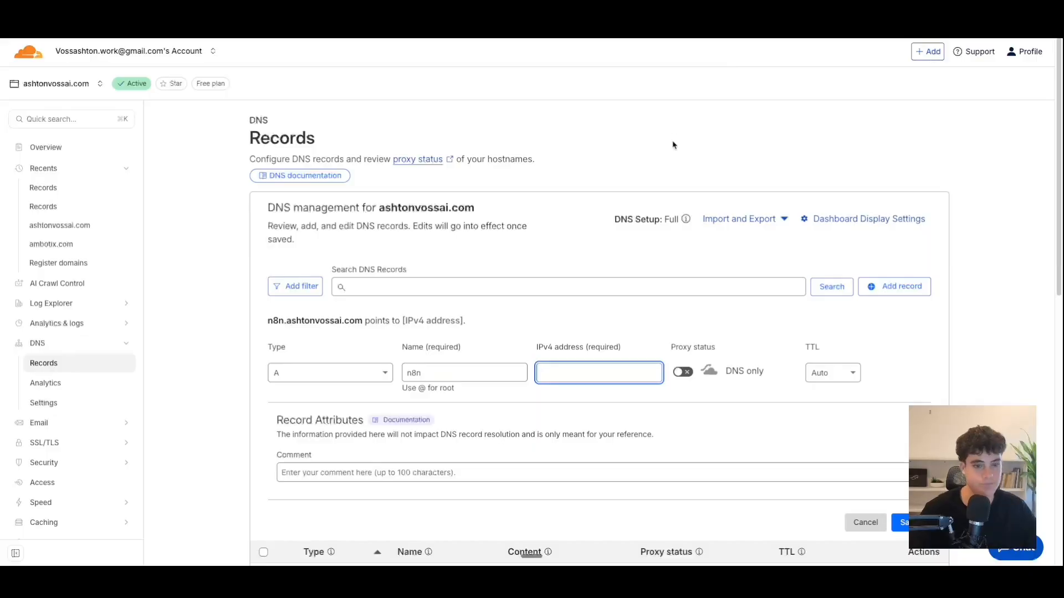
Copy the droplet's IPv4 170.64.178.30 into the record and save it.
key("ctrl+Right")
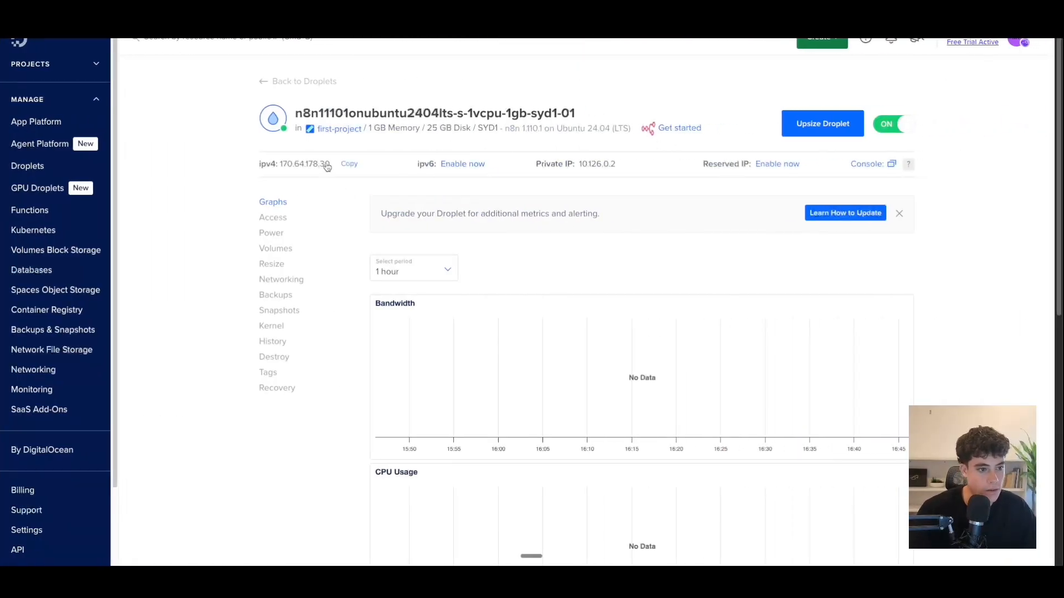
left_click(349, 166)
left_click_drag(332, 201, 417, 195)
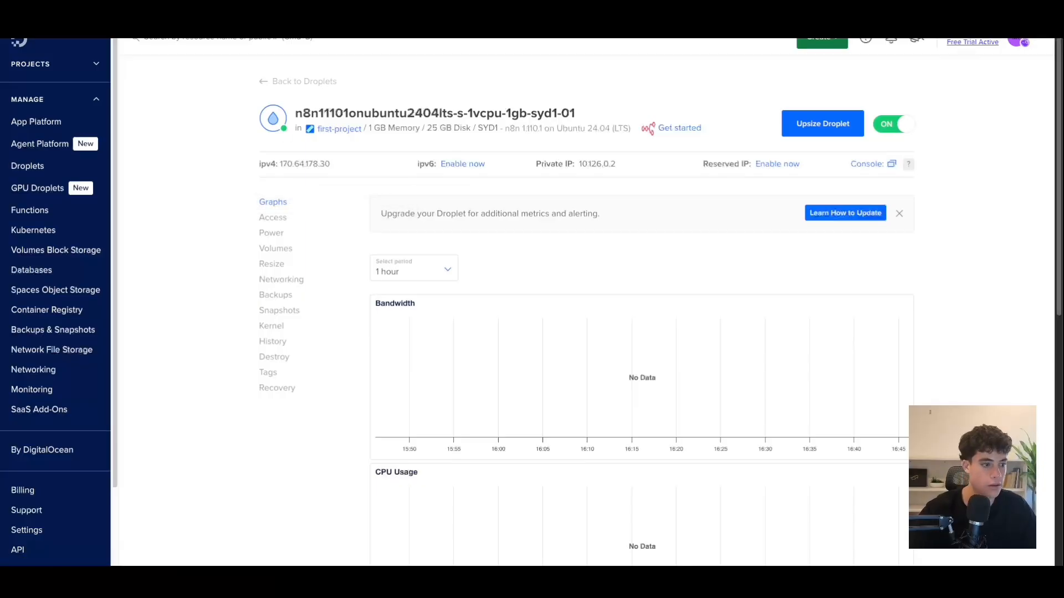
key("ctrl+Left")
left_click(607, 371)
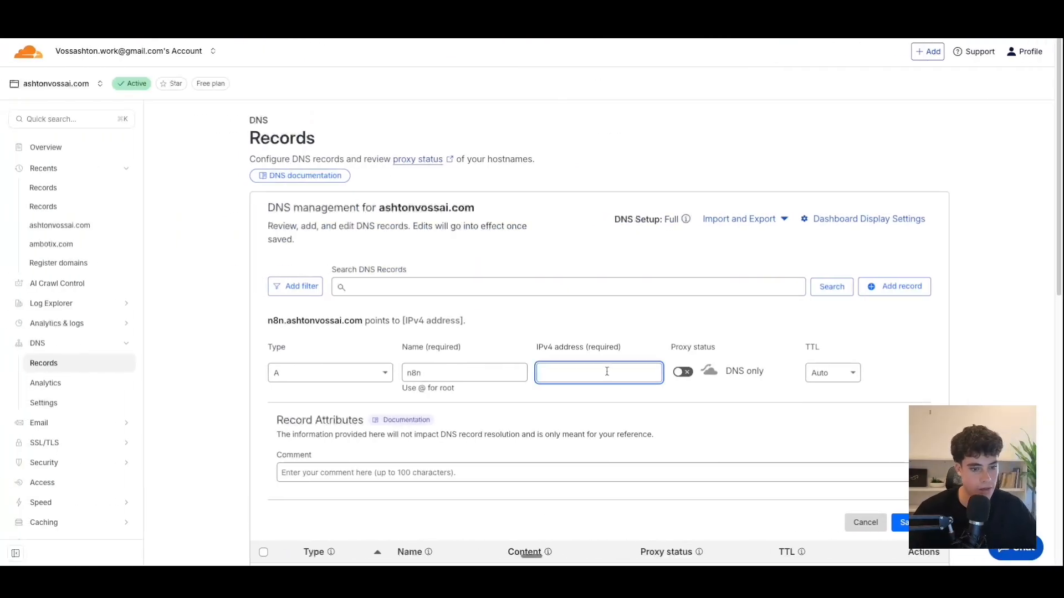
key("ctrl+v")
scroll(604, 372, "down", 2)
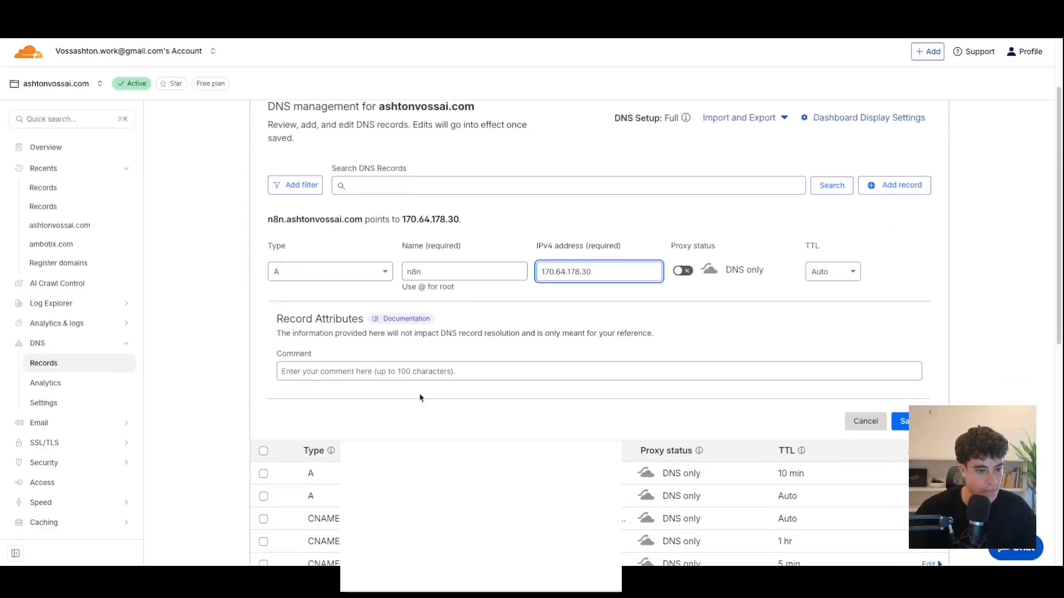
left_click(899, 415)
key("ctrl+Right")
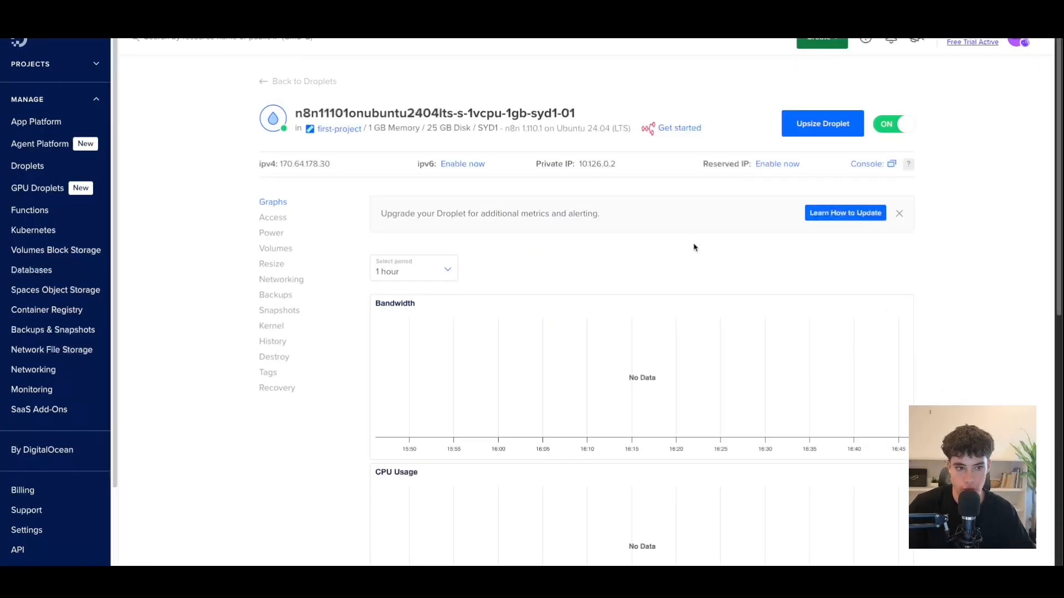
In the Droplet console, enter subdomain n8n and domain ashtonvossai.com.
left_click(877, 165)
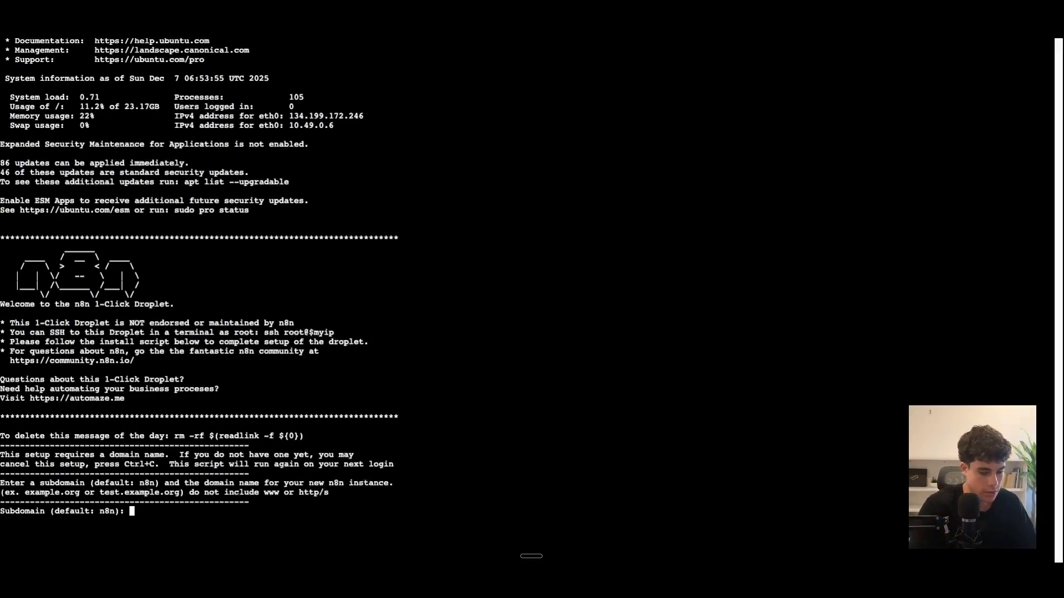
type("n8n")
key("Return")
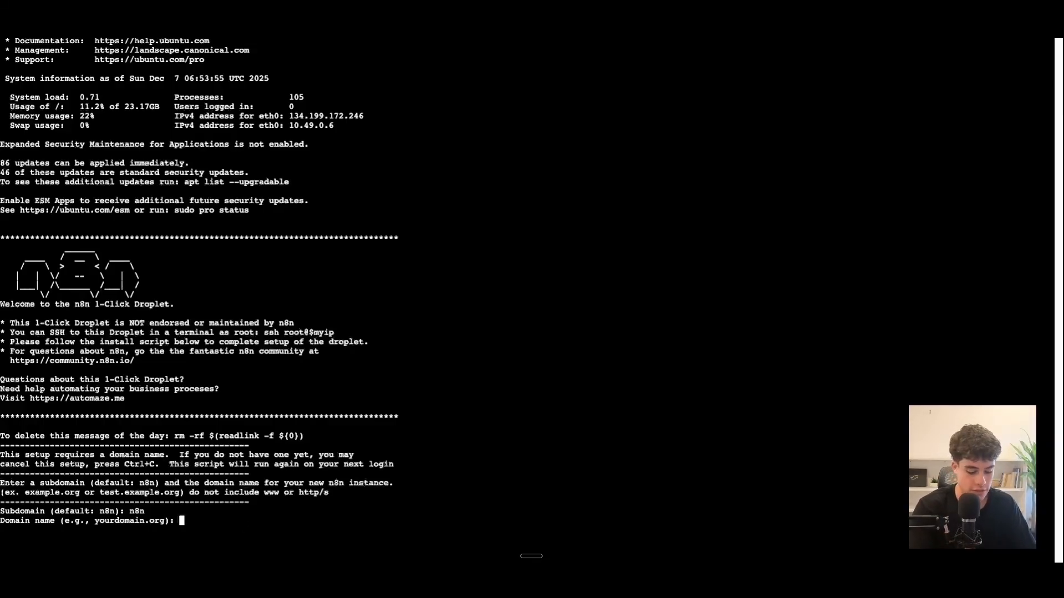
type("ashtonvoss")
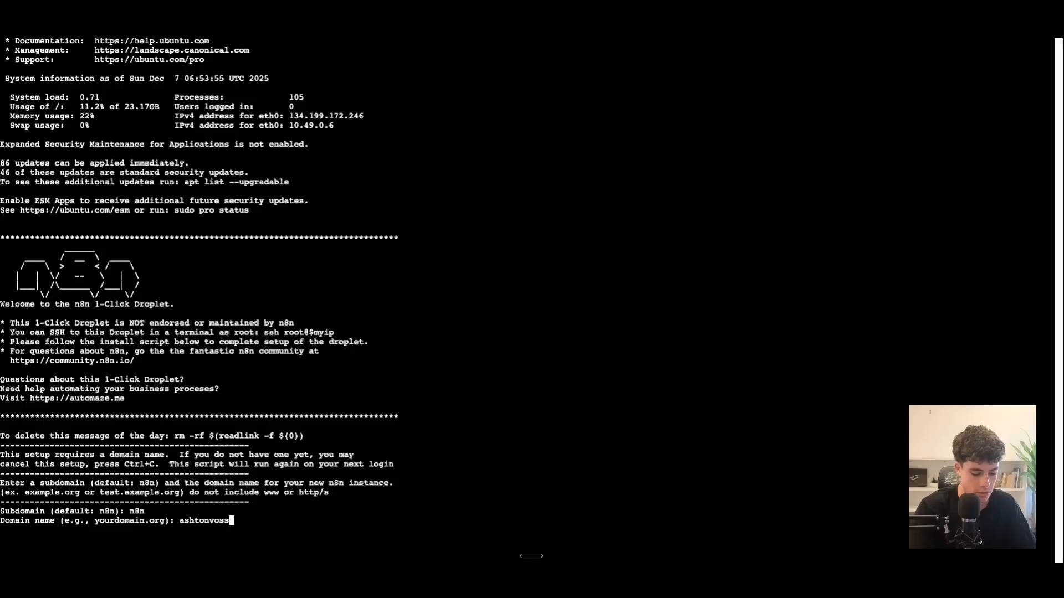
type("ai.com")
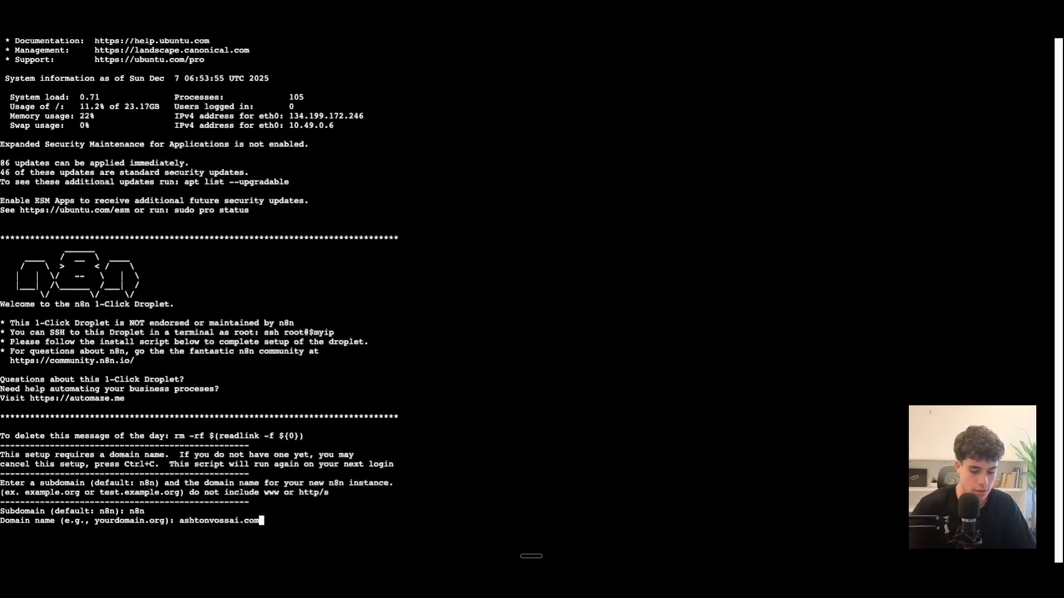
key("Return")
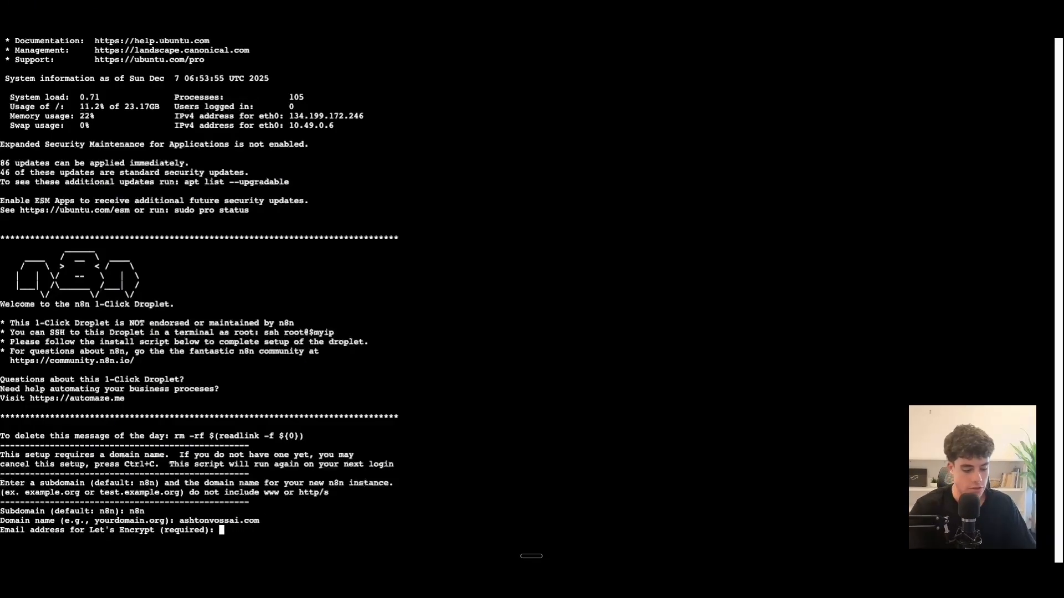
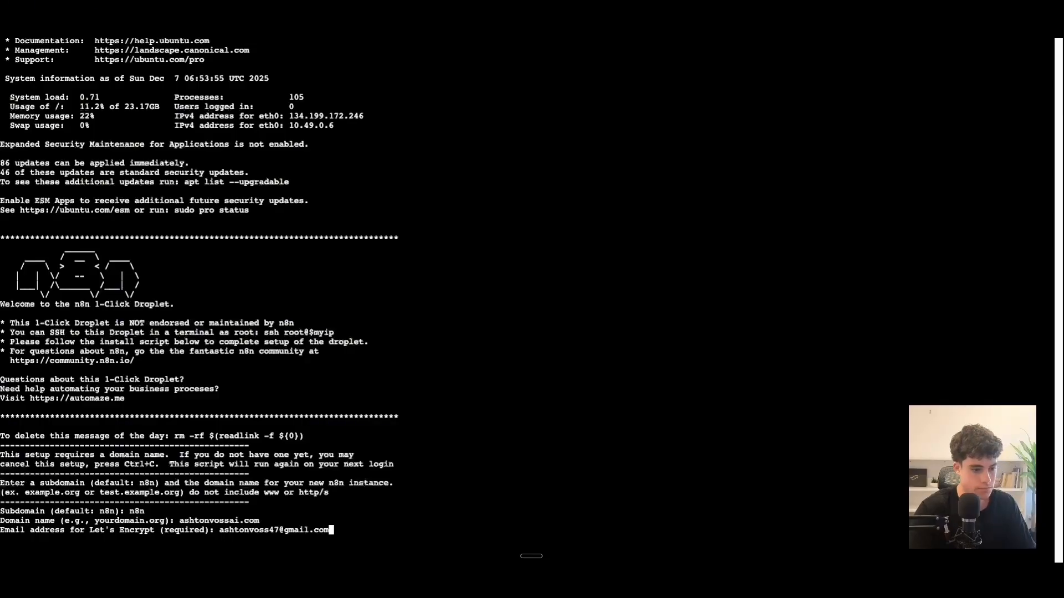
Enter the Let's Encrypt email address and answer 'n' to keep the default timezone.
key("Return")
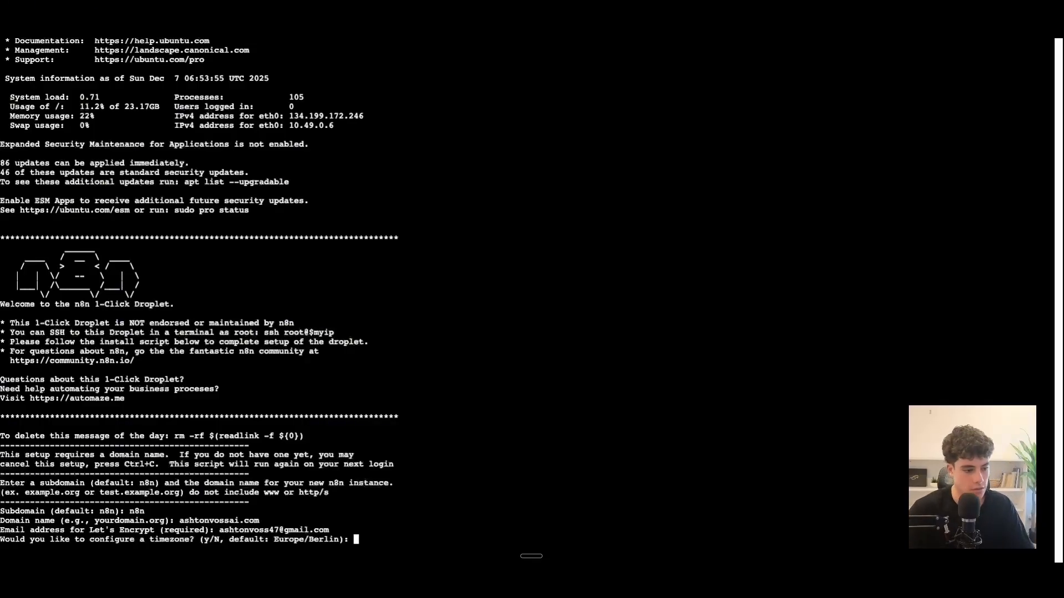
type("n")
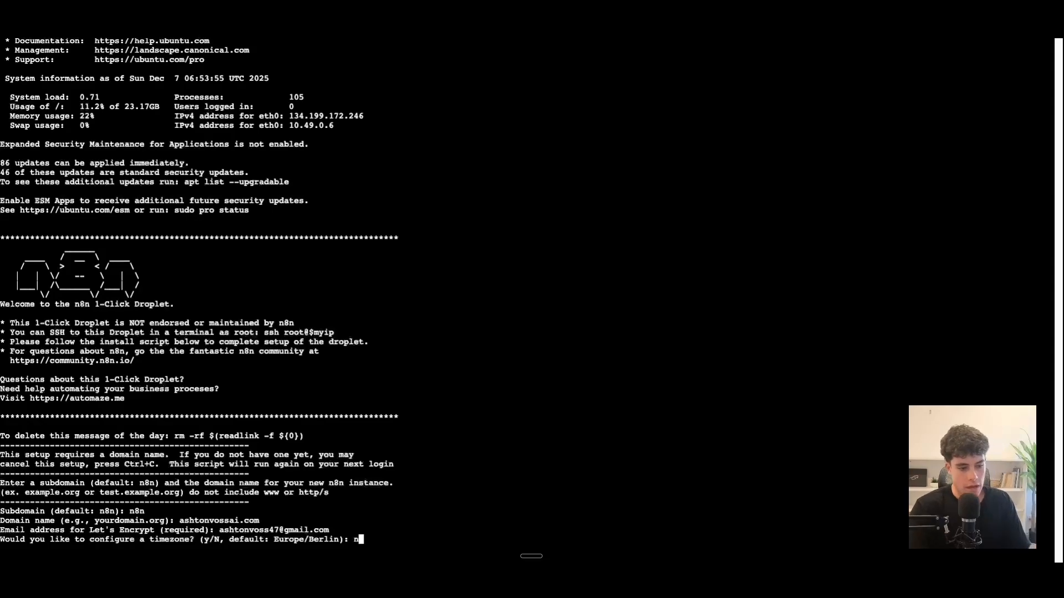
key("Return")
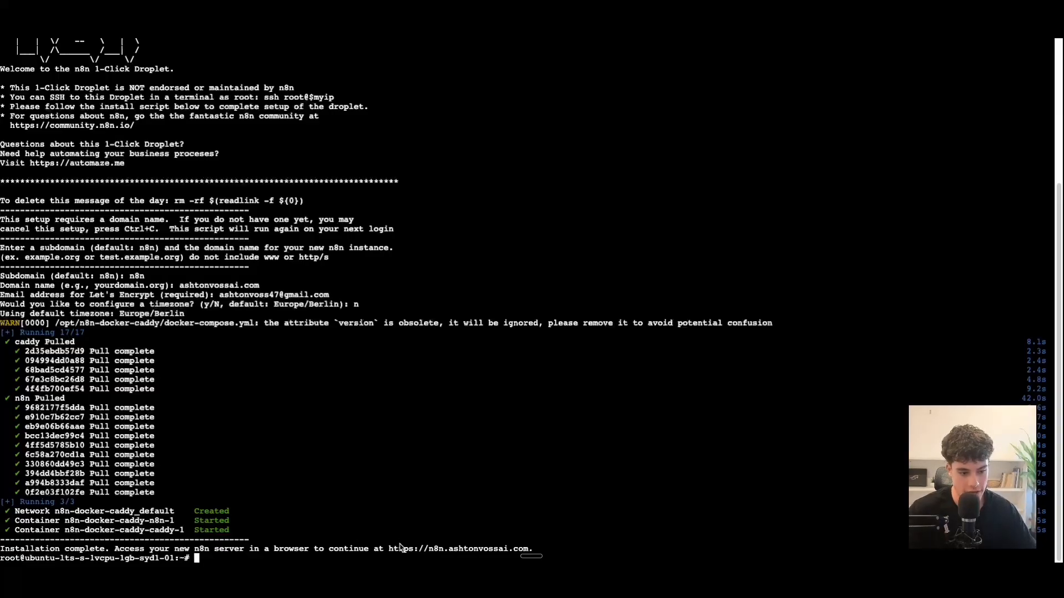
Set company type Ecommerce and role Customer support in the Customize n8n dialog.
left_click_drag(391, 552, 530, 556)
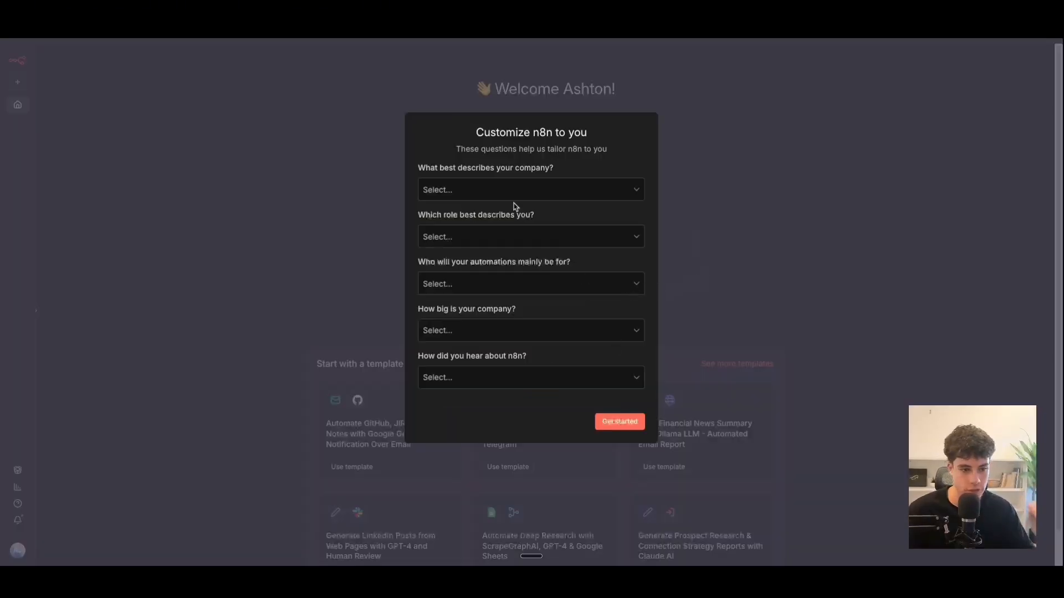
left_click(511, 198)
left_click(475, 240)
left_click(475, 238)
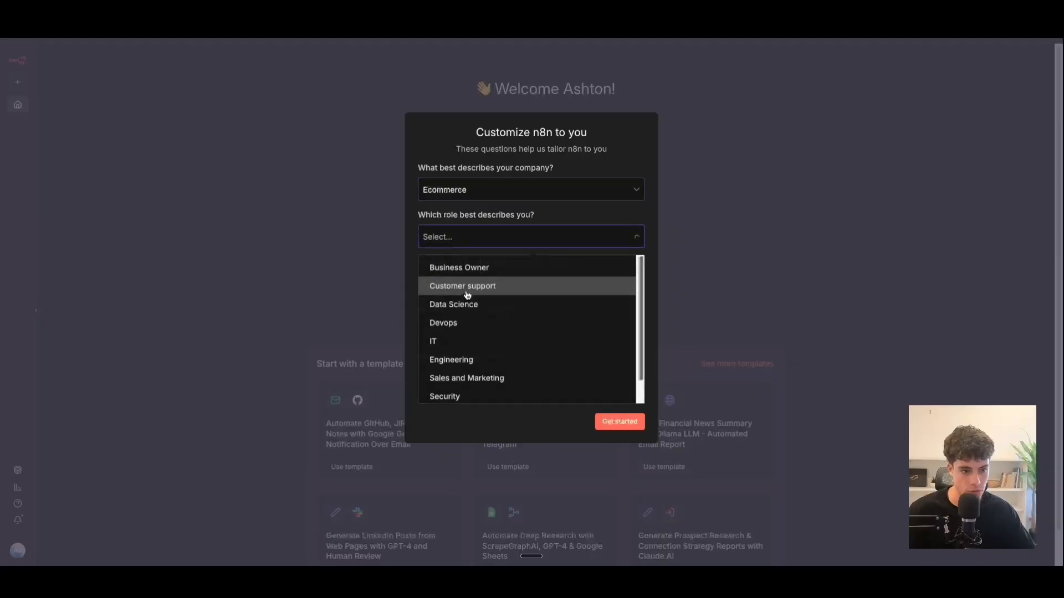
left_click(465, 288)
left_click_drag(517, 309, 468, 312)
Set company size 20-99, automation audience Other teams, and a referral source.
left_click(466, 333)
left_click(466, 339)
left_click(467, 334)
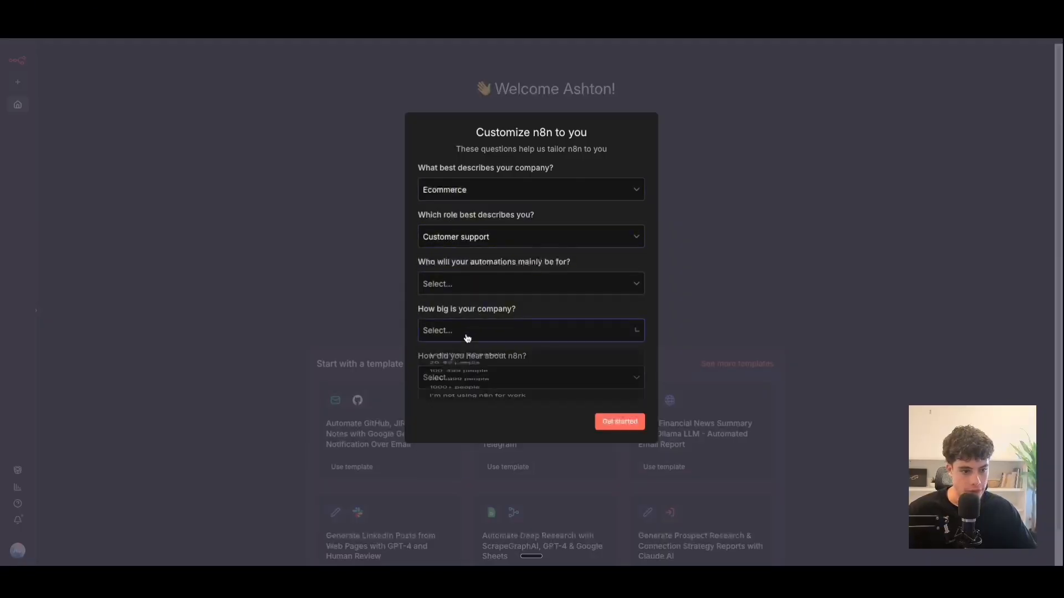
left_click(467, 378)
left_click(472, 286)
left_click(458, 349)
left_click(463, 378)
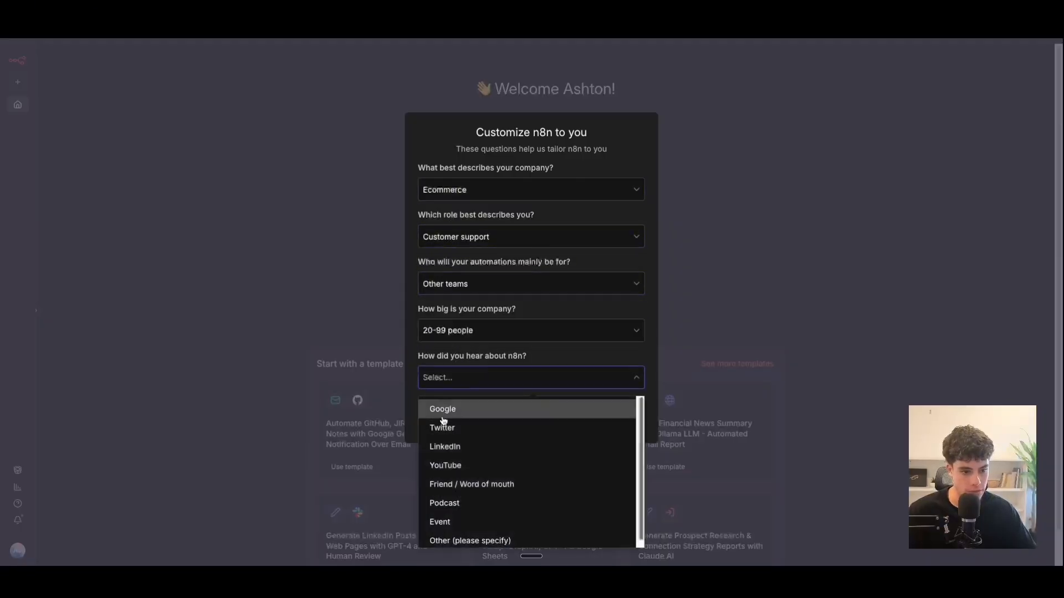
left_click(456, 409)
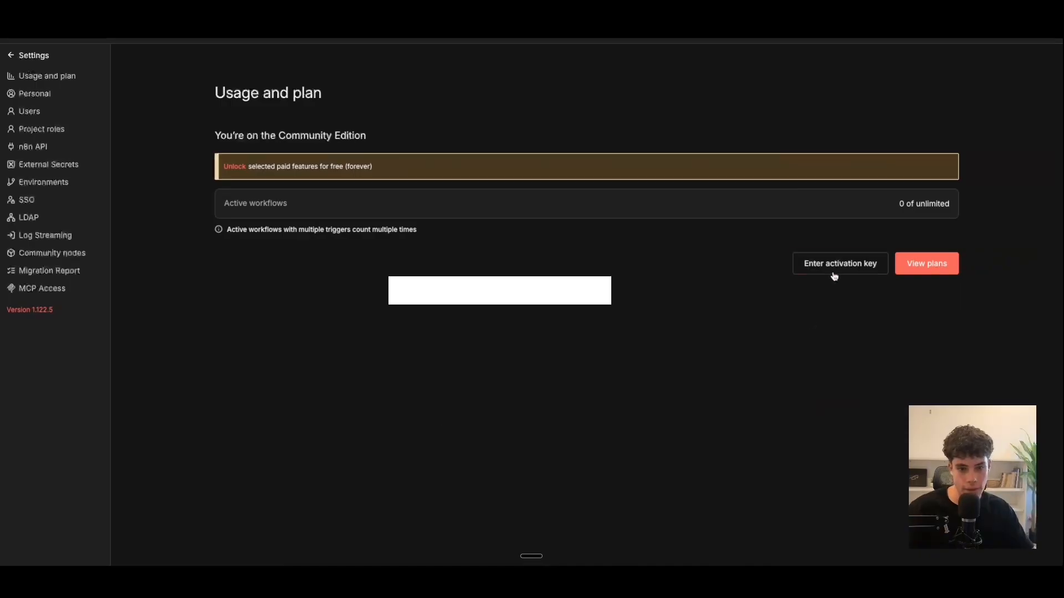
Open the activation key entry on Usage and plan, then close it without activating.
left_click(832, 264)
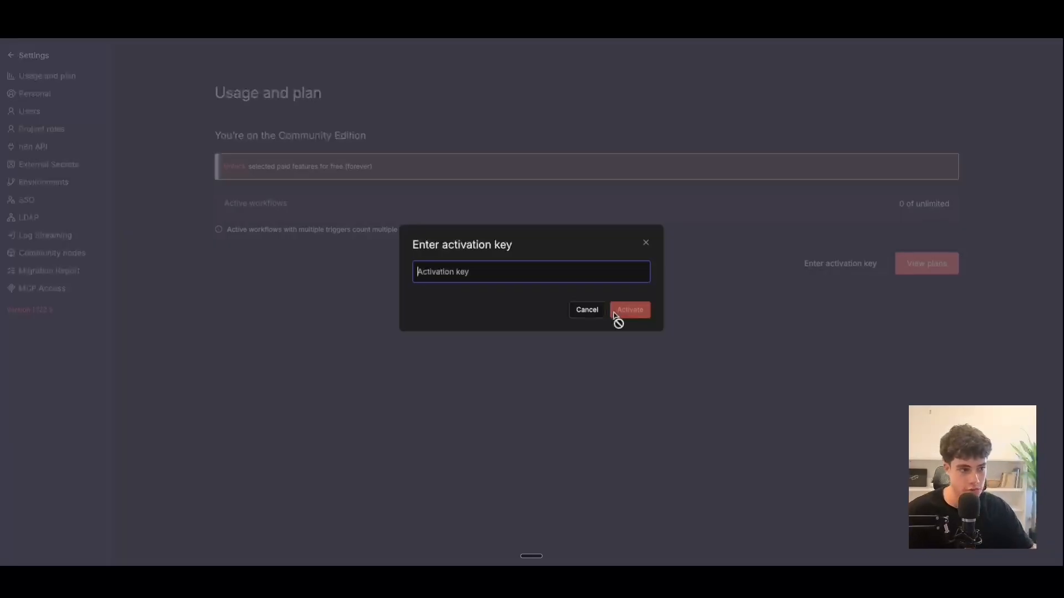
left_click(646, 243)
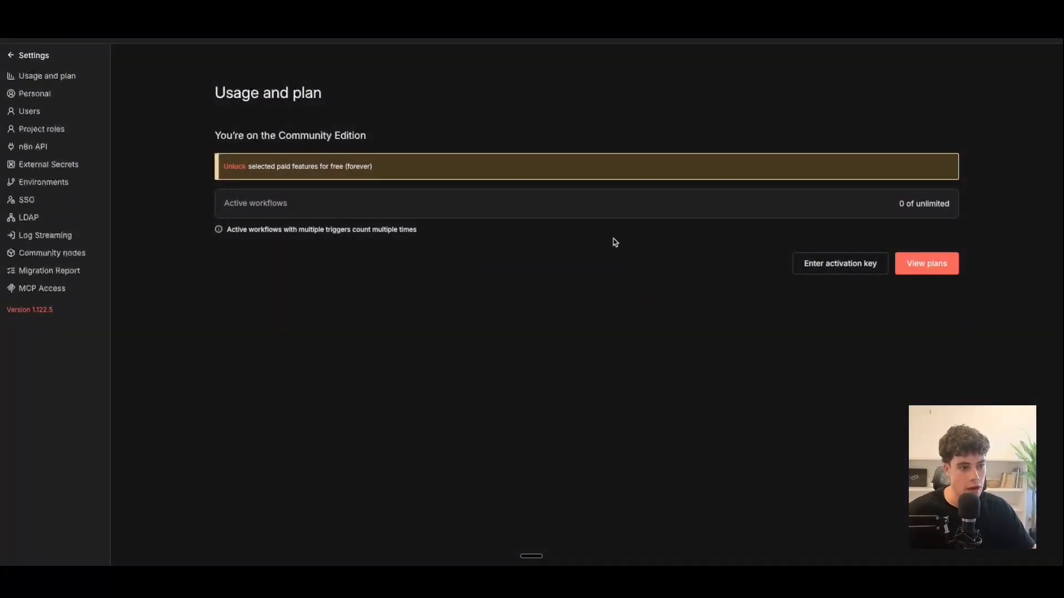